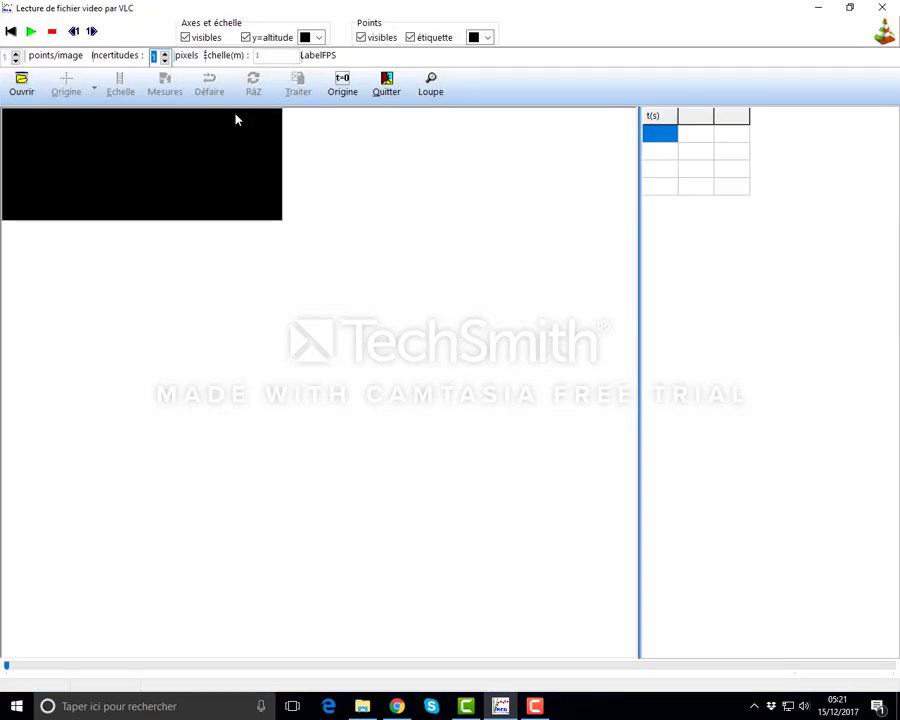
Open the video file doc4.avi from the "video tp 10 bis fusee" folder
click(24, 86)
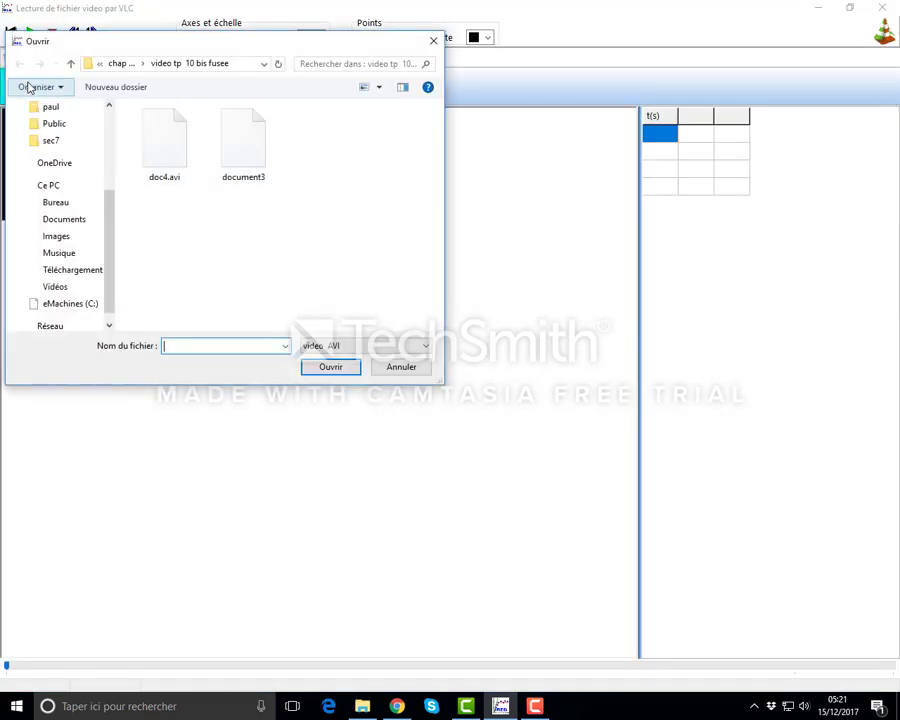
click(166, 150)
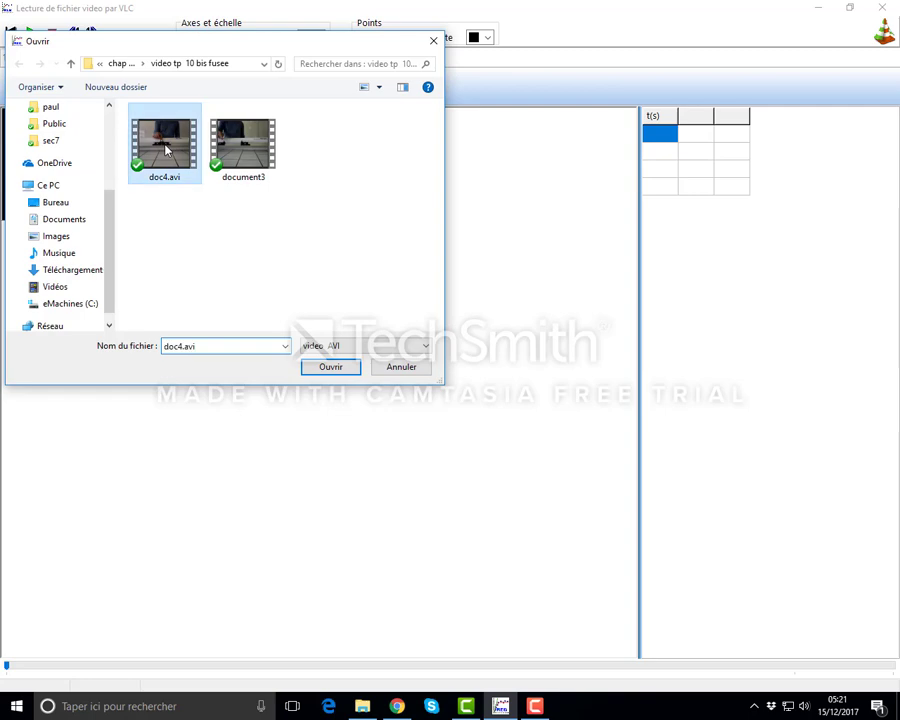
click(341, 366)
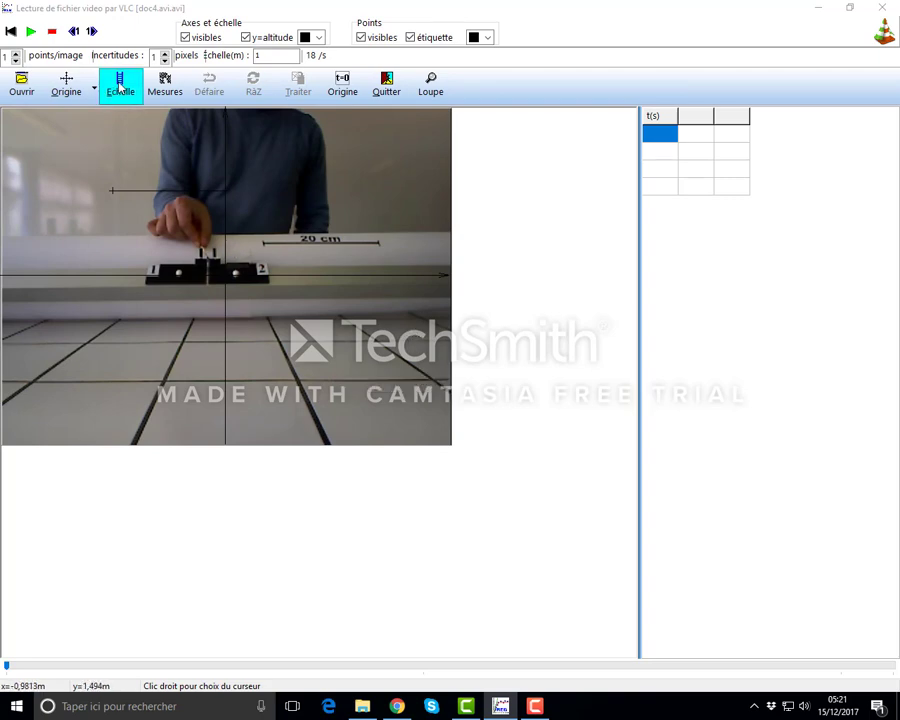
Calibrate the scale along the 20 cm bar in the video, giving it a length of 0.2 m
click(120, 88)
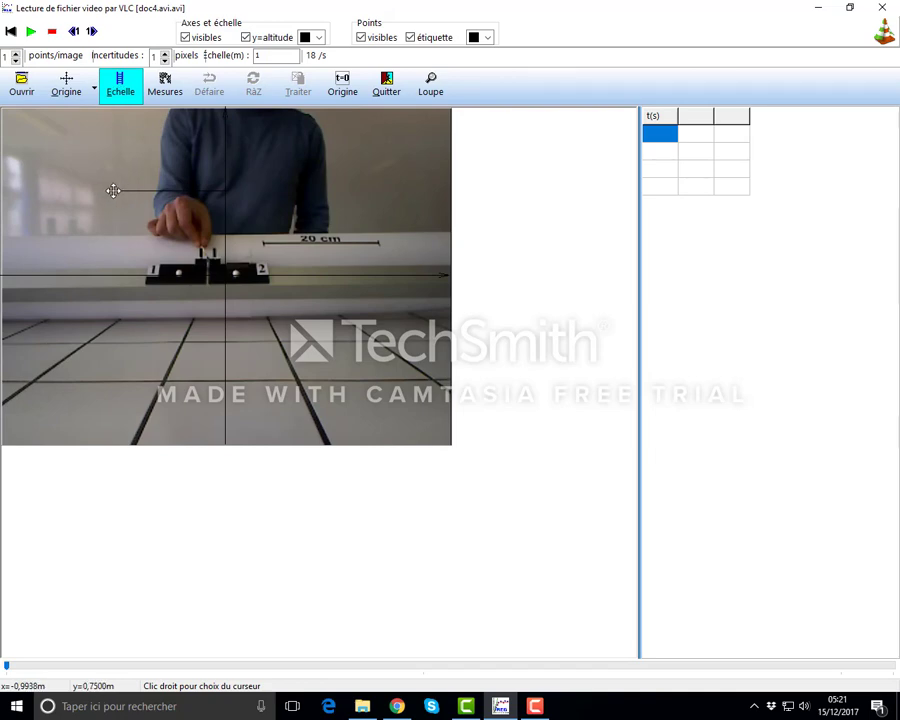
mouse_move(112, 190)
mouse_down()
mouse_move(139, 221)
mouse_move(171, 233)
mouse_move(378, 244)
mouse_up()
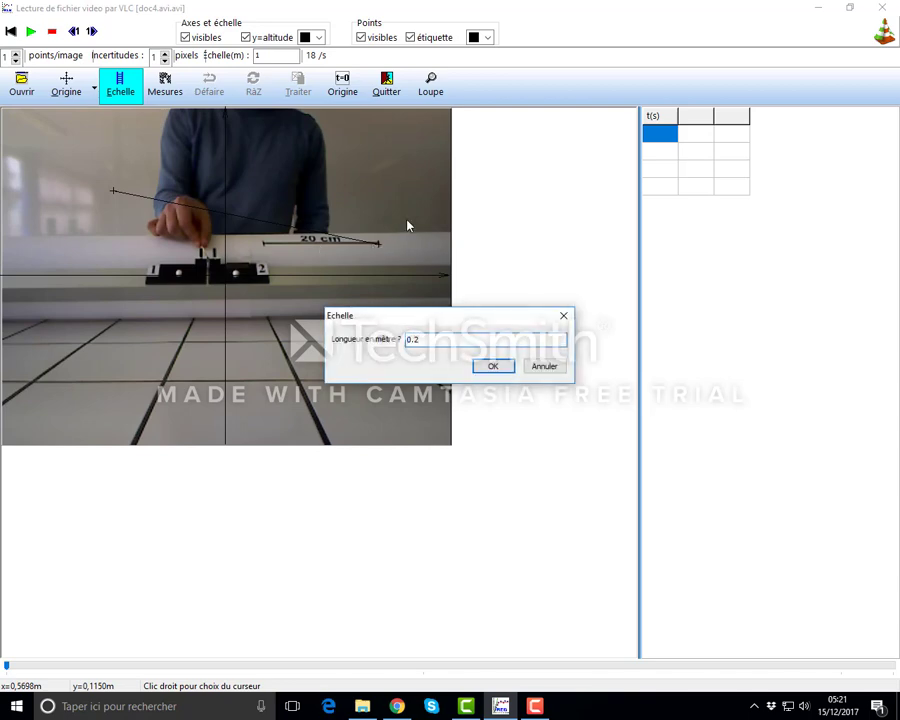
click(493, 368)
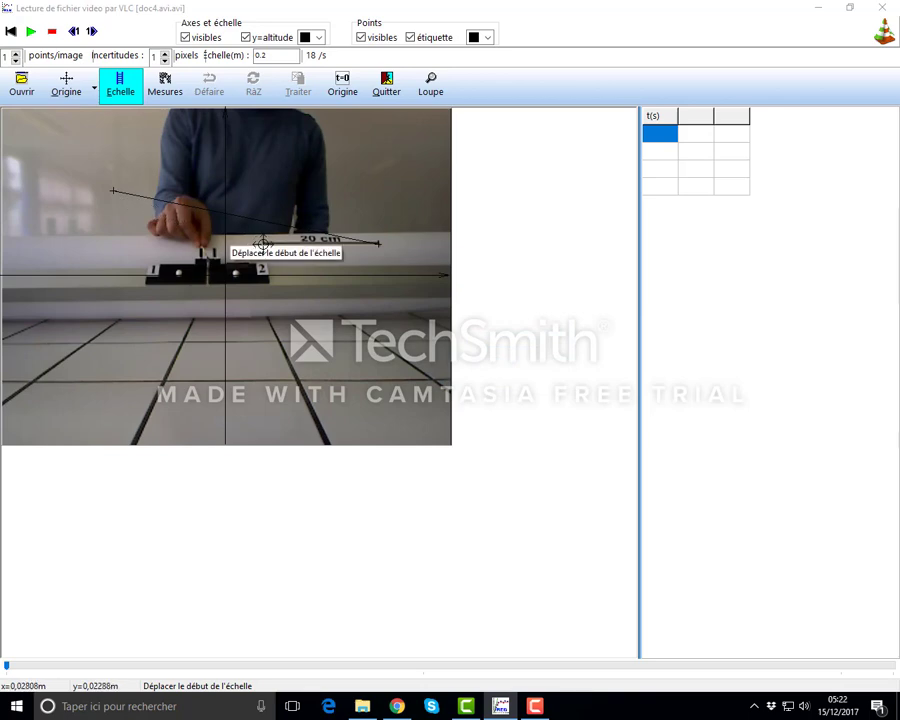
click(262, 243)
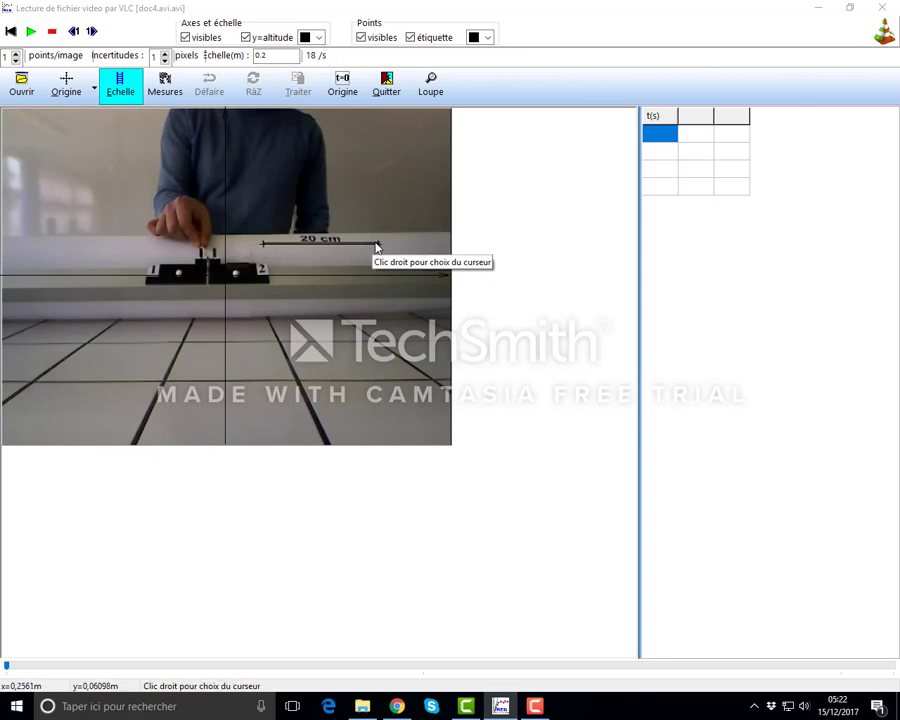
Place the axes origin at the contact point between carts 1 and 2, level with their white dots
click(66, 86)
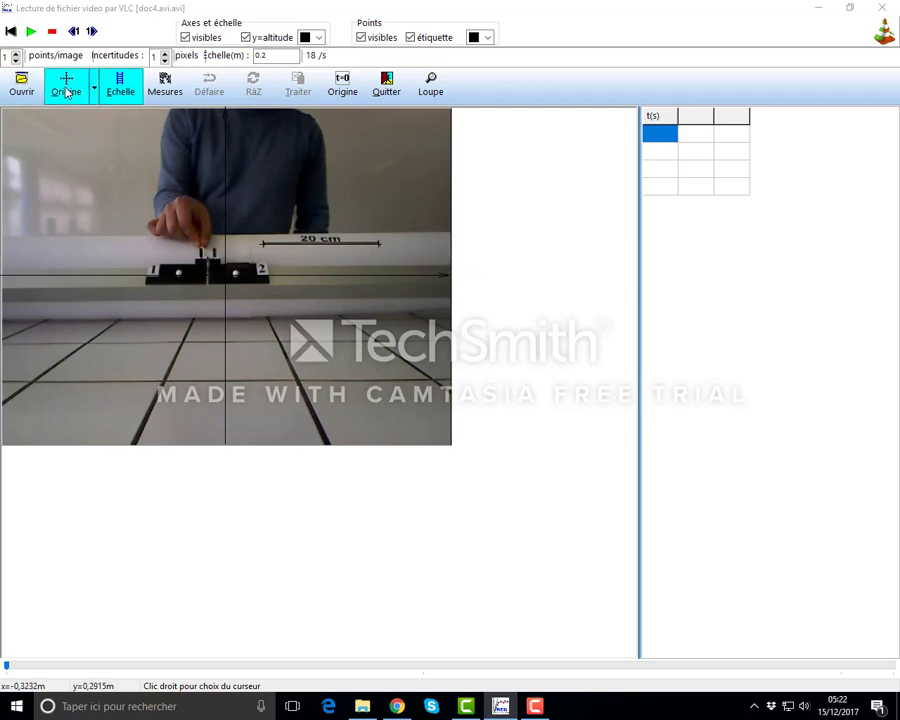
click(229, 273)
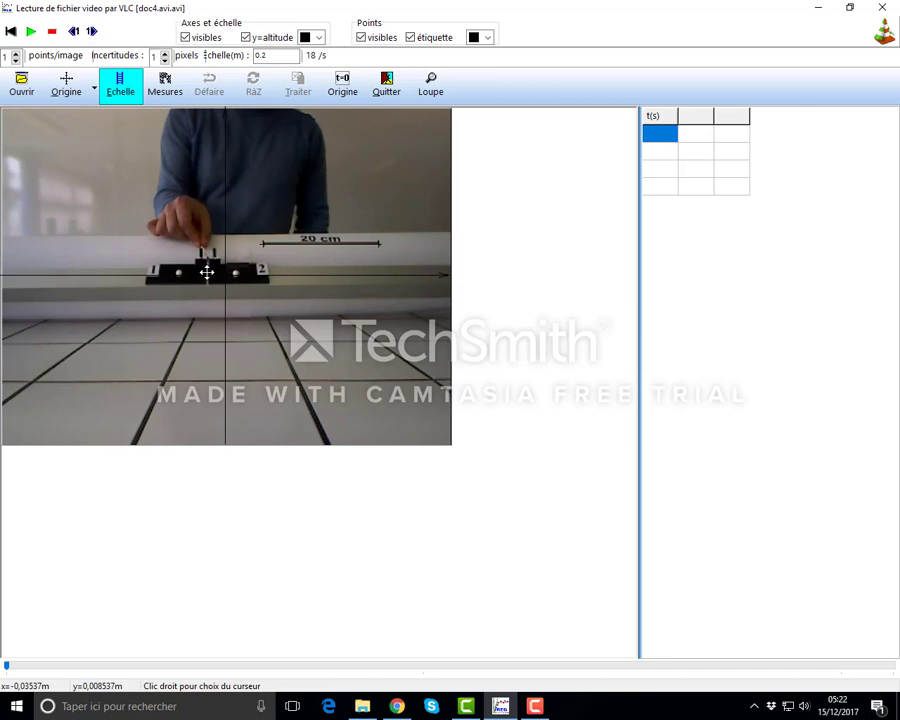
click(206, 272)
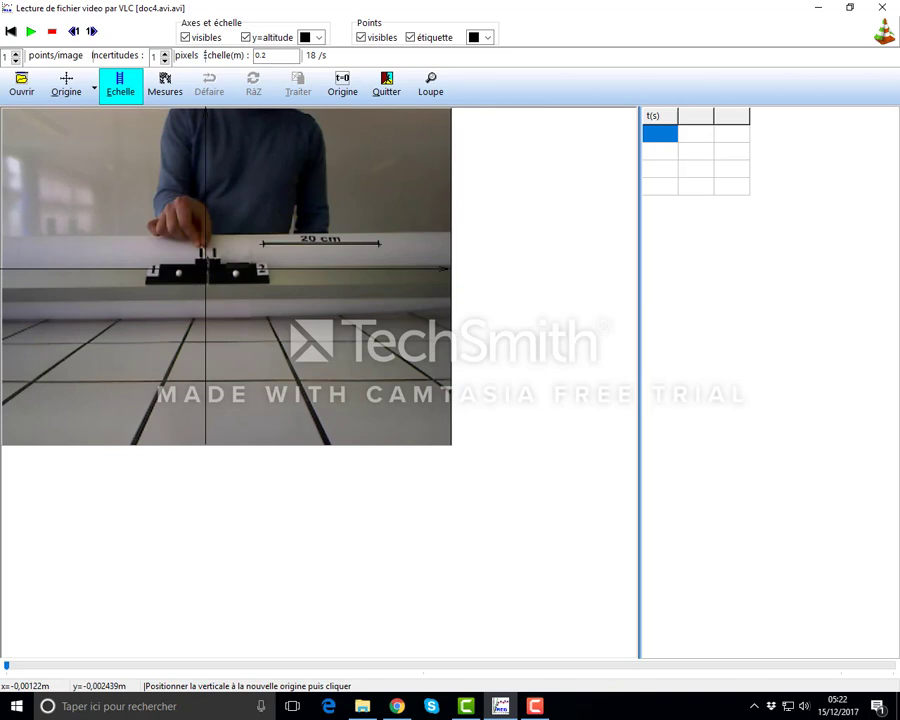
click(207, 271)
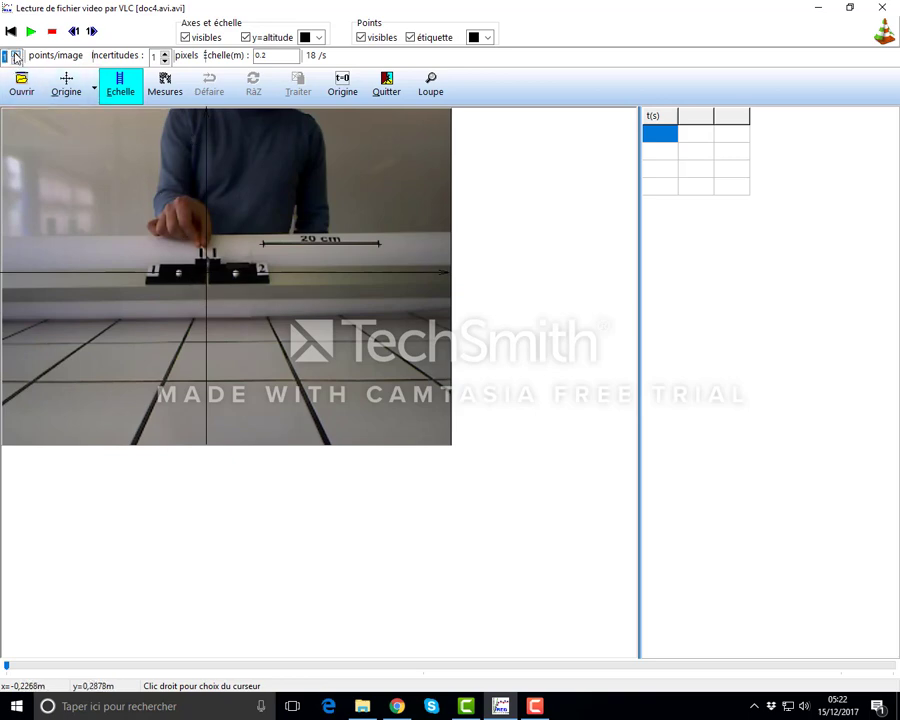
Start measuring with 2 points per image and no point labels, using the white target cursor
click(410, 37)
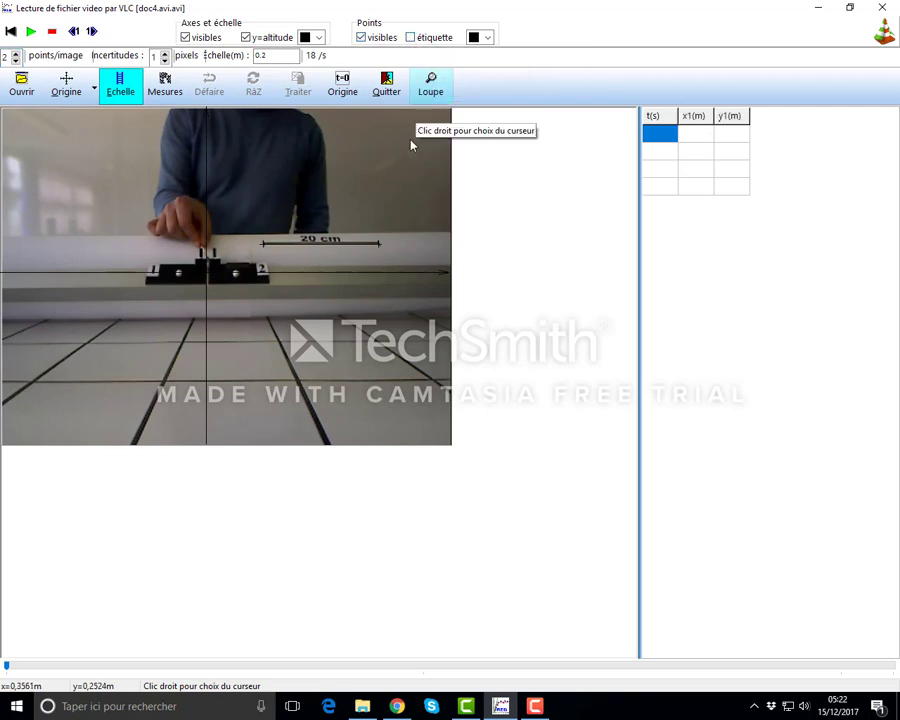
click(165, 87)
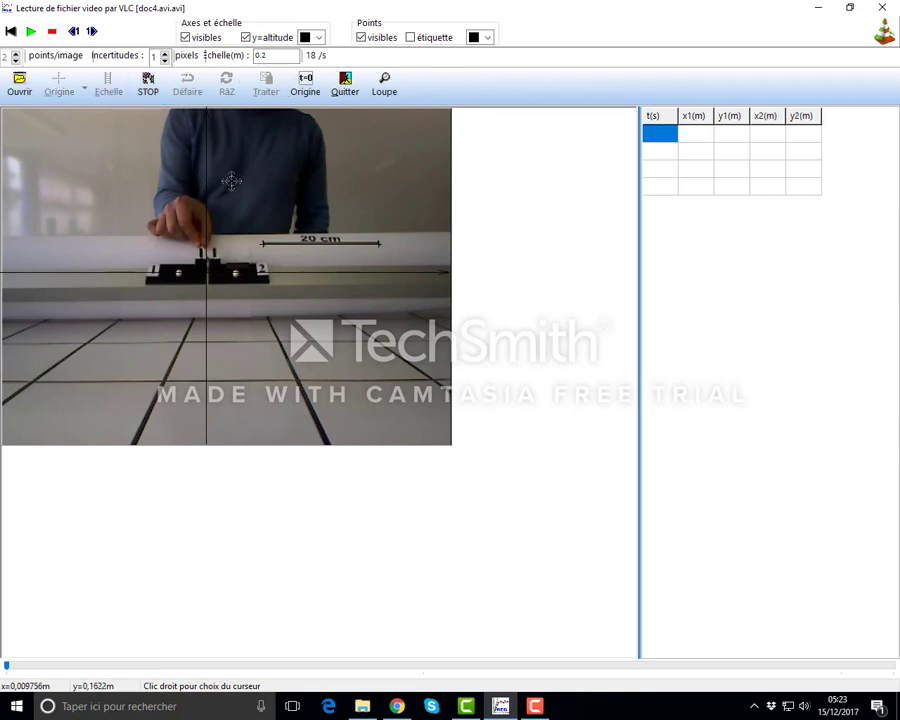
right_click(351, 158)
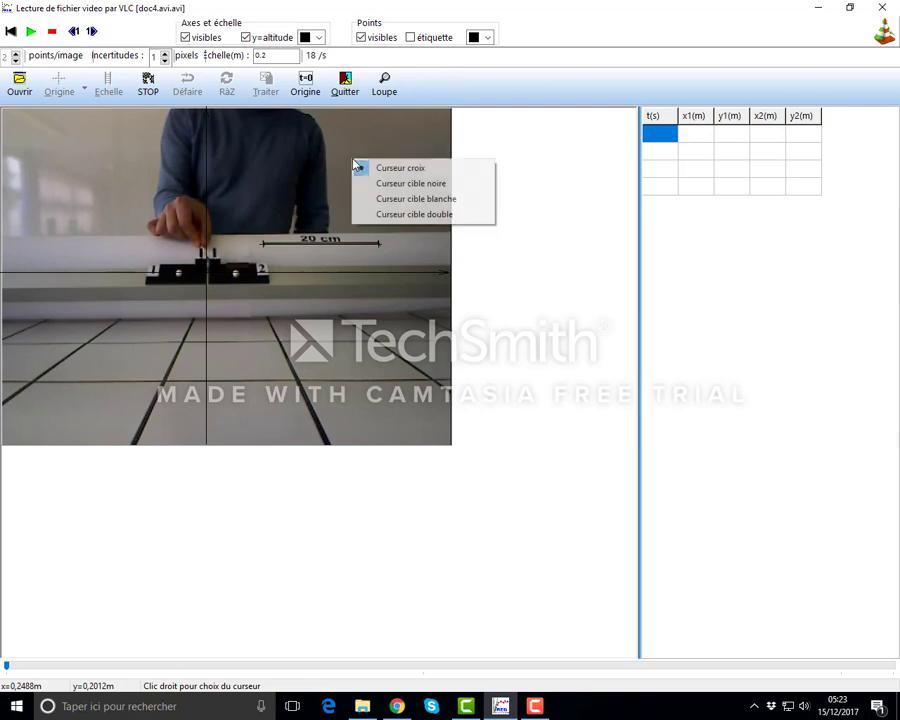
click(381, 205)
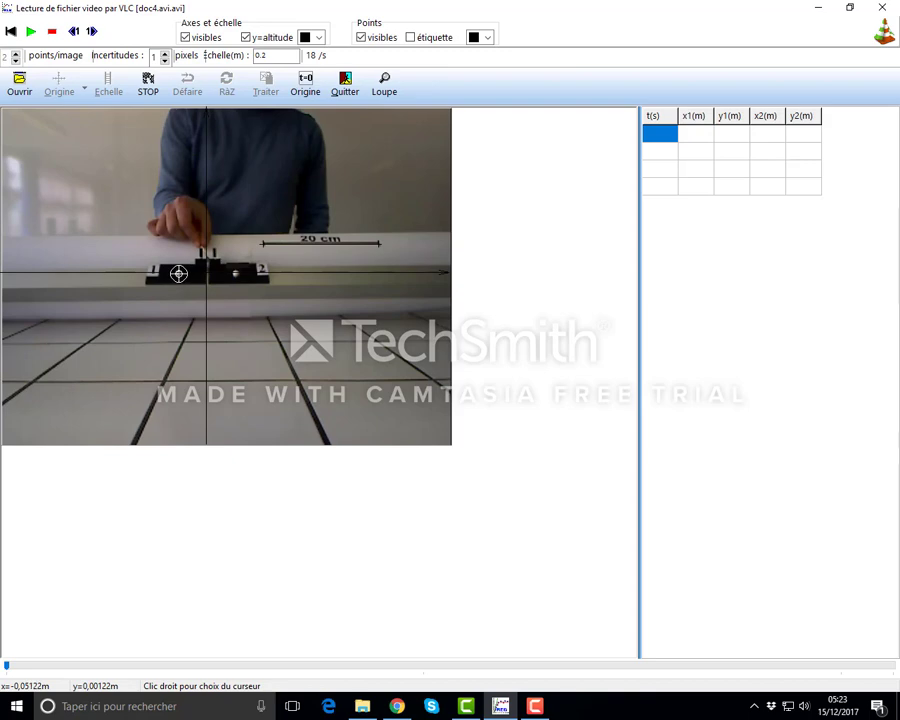
Mark the white dots of cart 1 and cart 2, in that order, on each of the first four frames
click(178, 273)
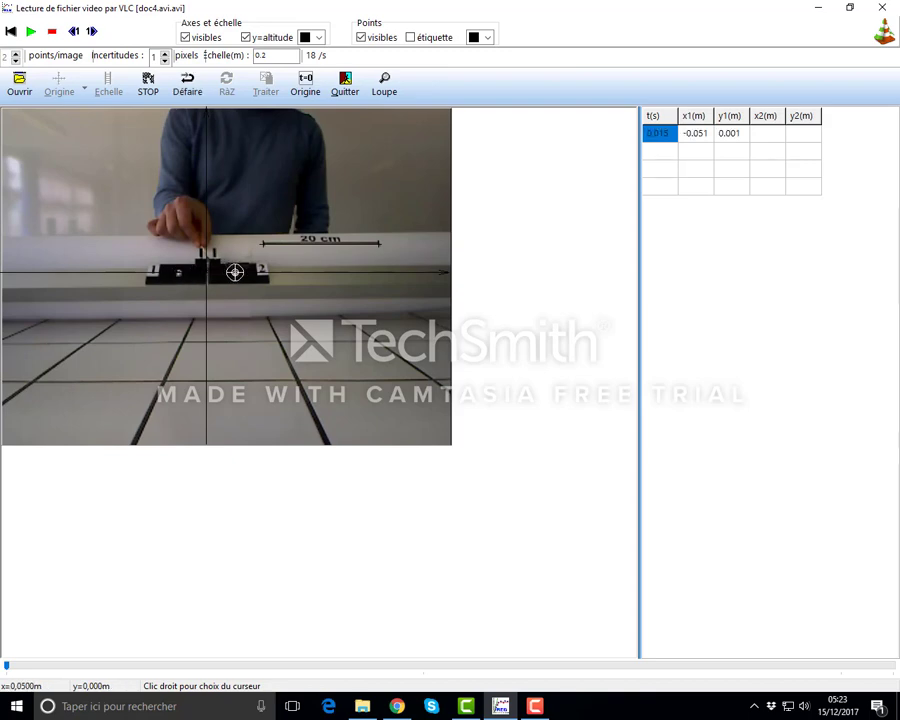
click(235, 272)
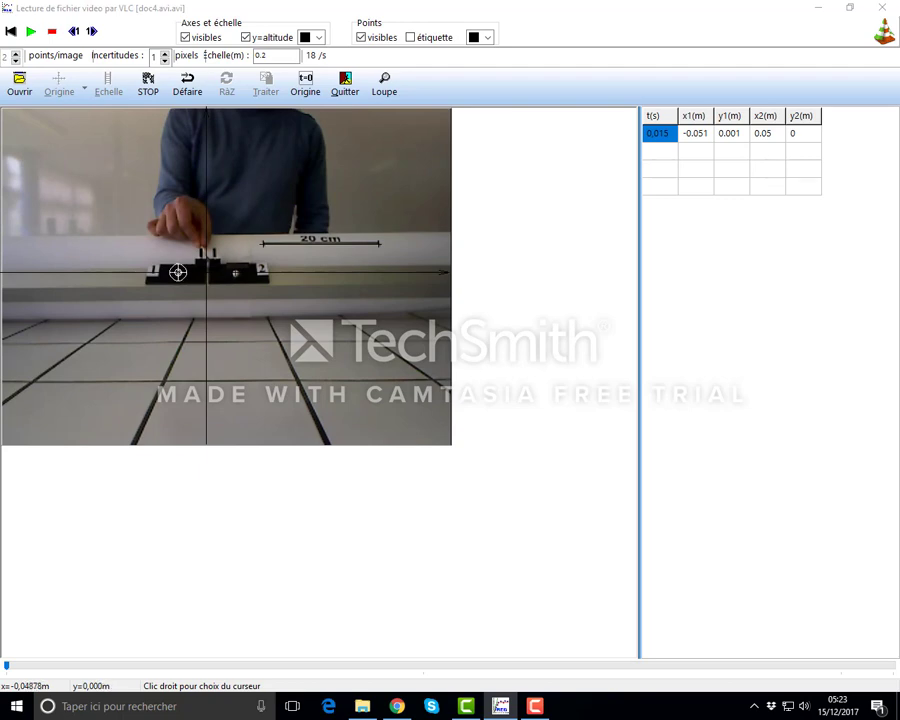
click(178, 272)
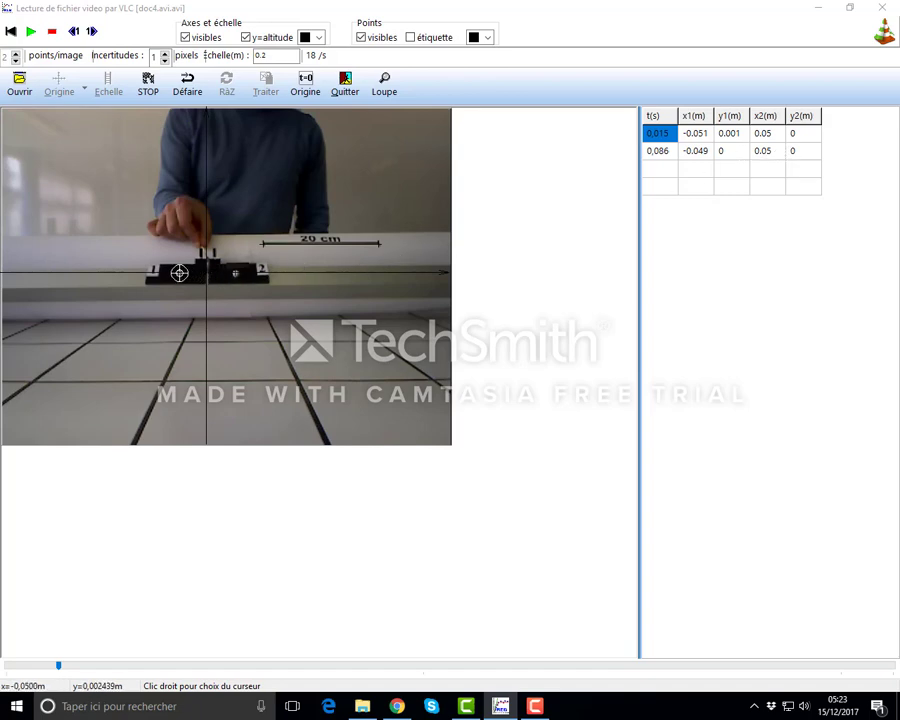
click(179, 272)
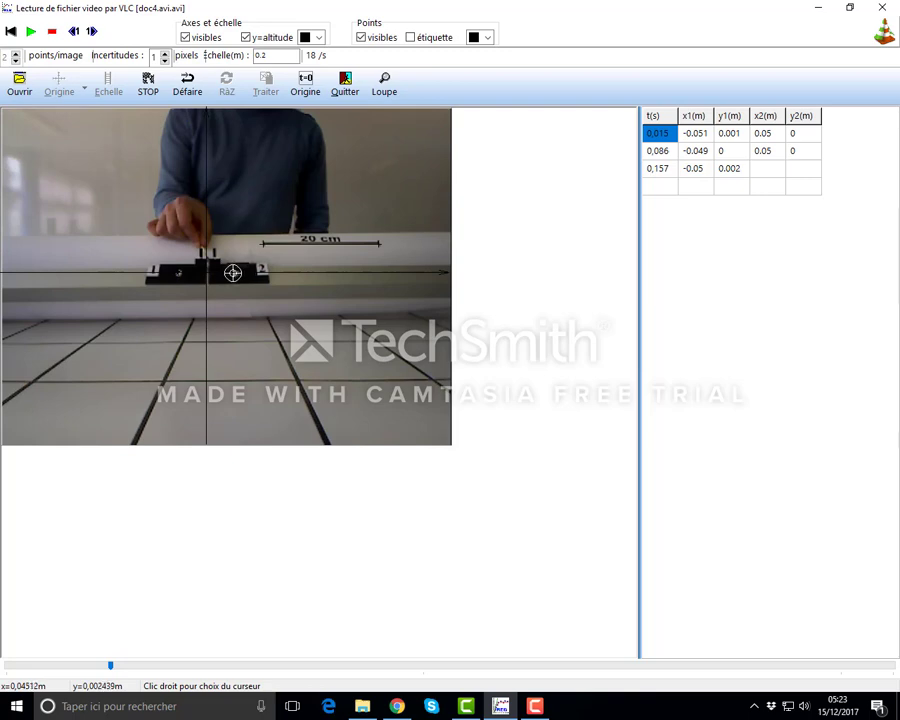
click(233, 272)
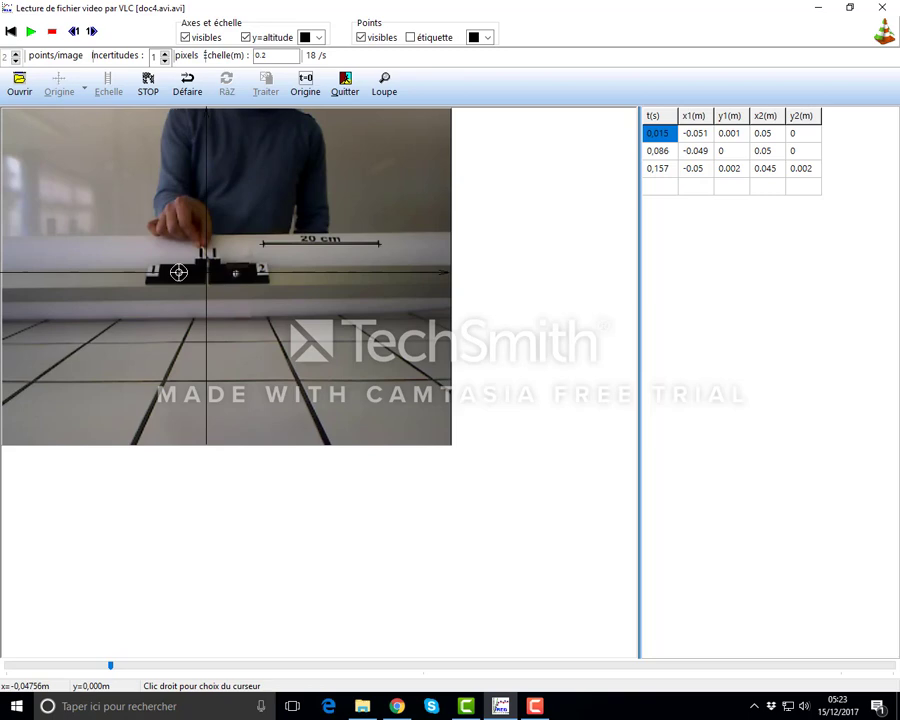
click(178, 272)
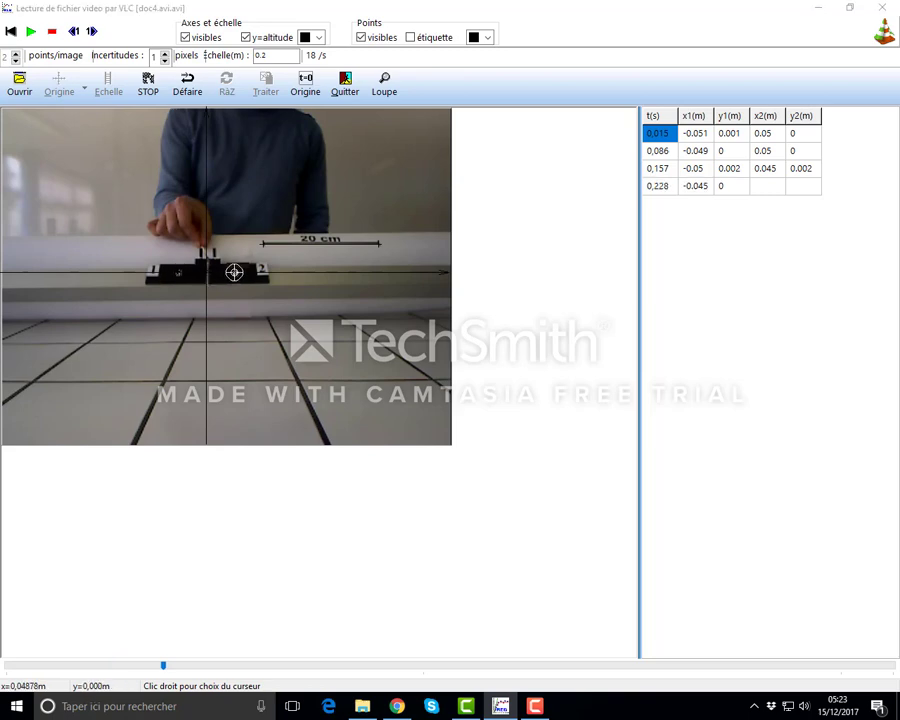
click(234, 272)
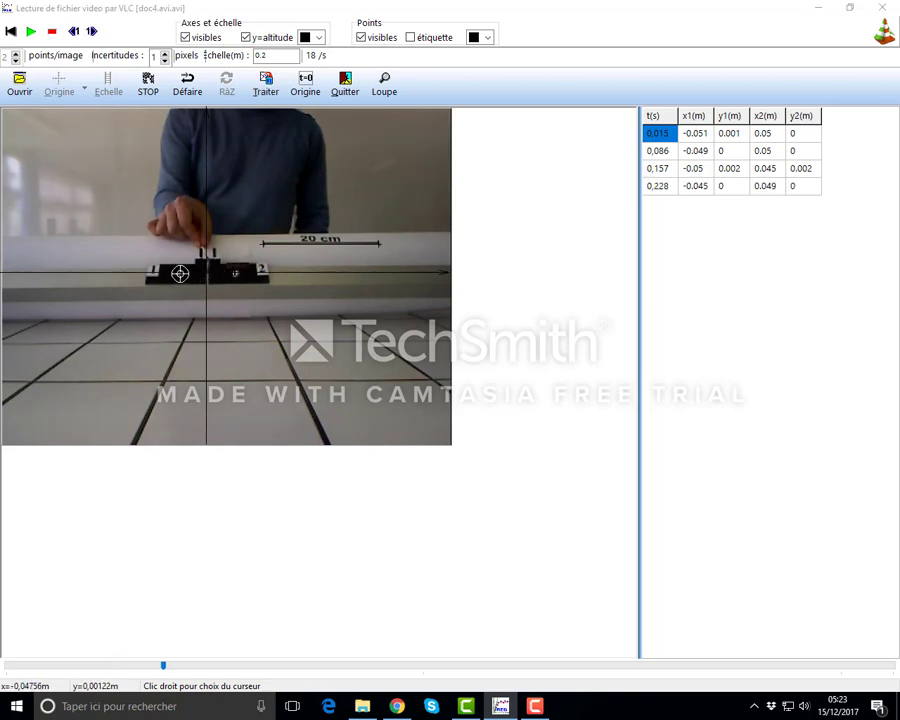
Mark the dots of cart 1 and cart 2 on the next four frames, up to the start of their separation
click(178, 272)
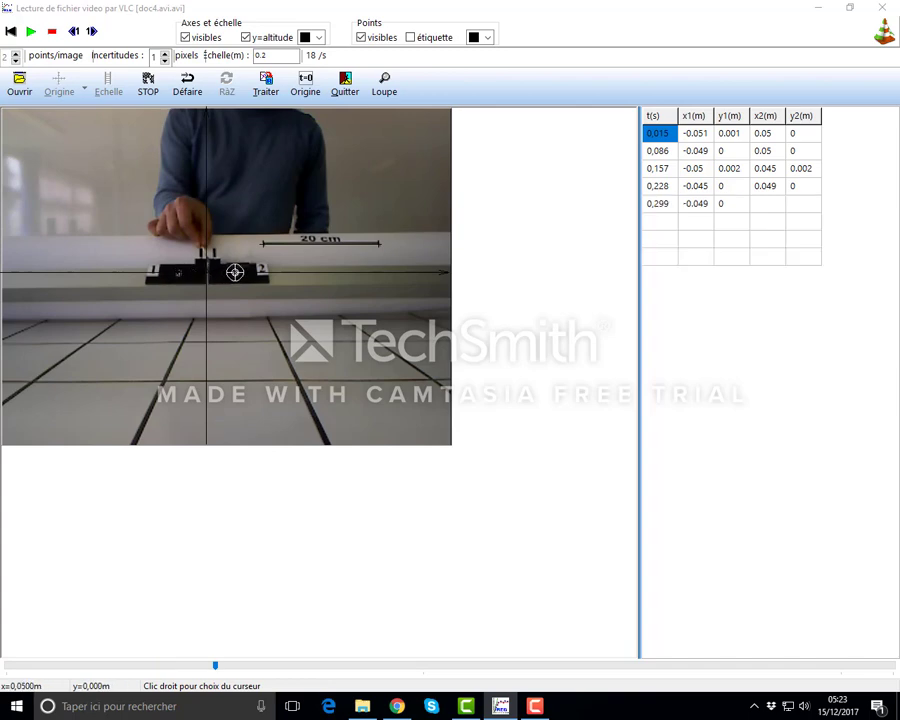
click(234, 272)
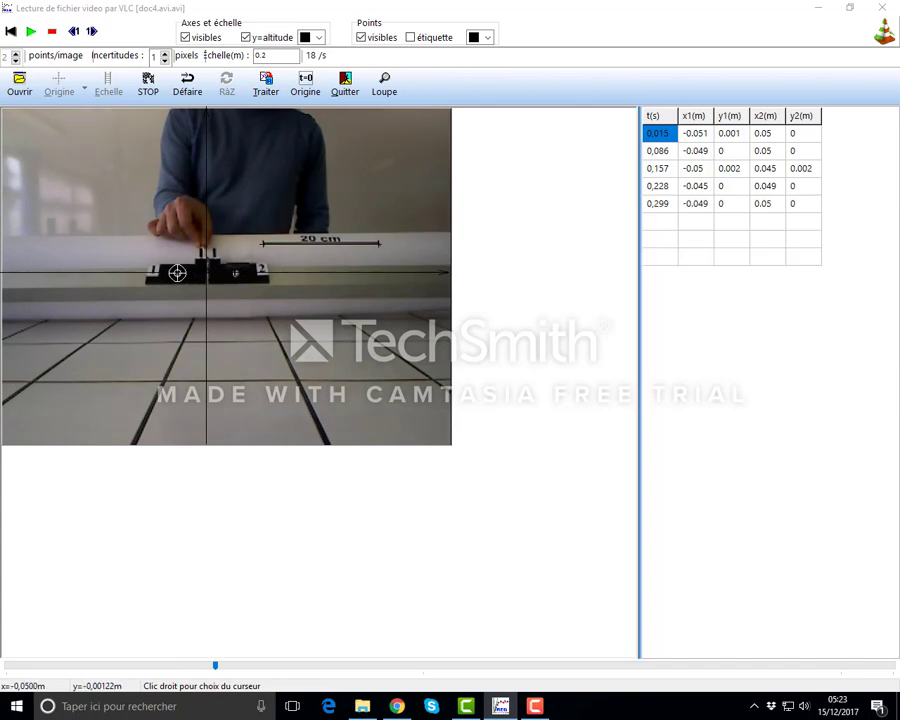
click(178, 272)
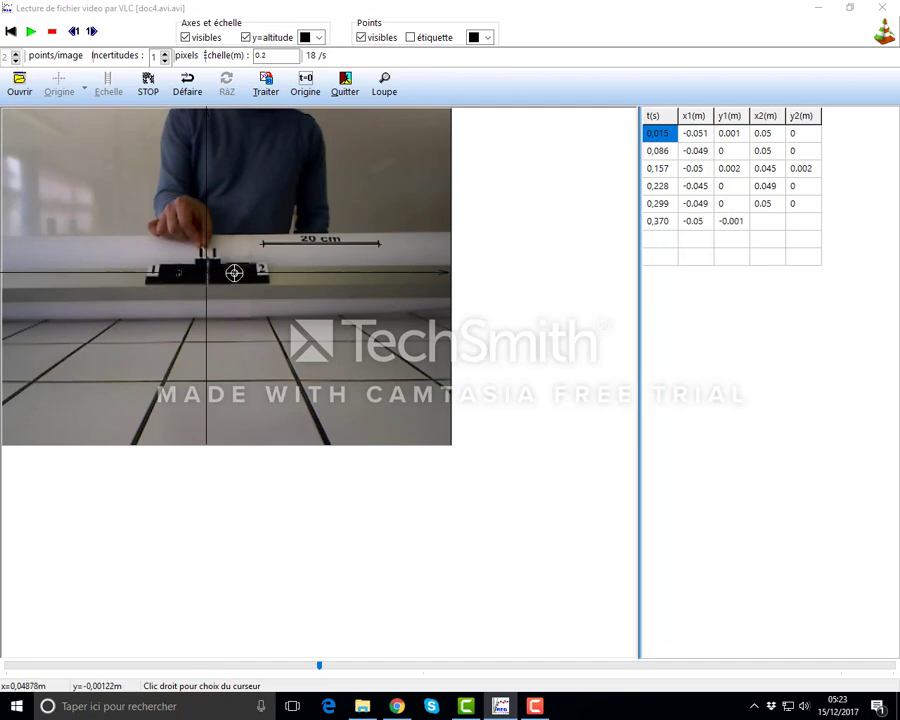
click(234, 272)
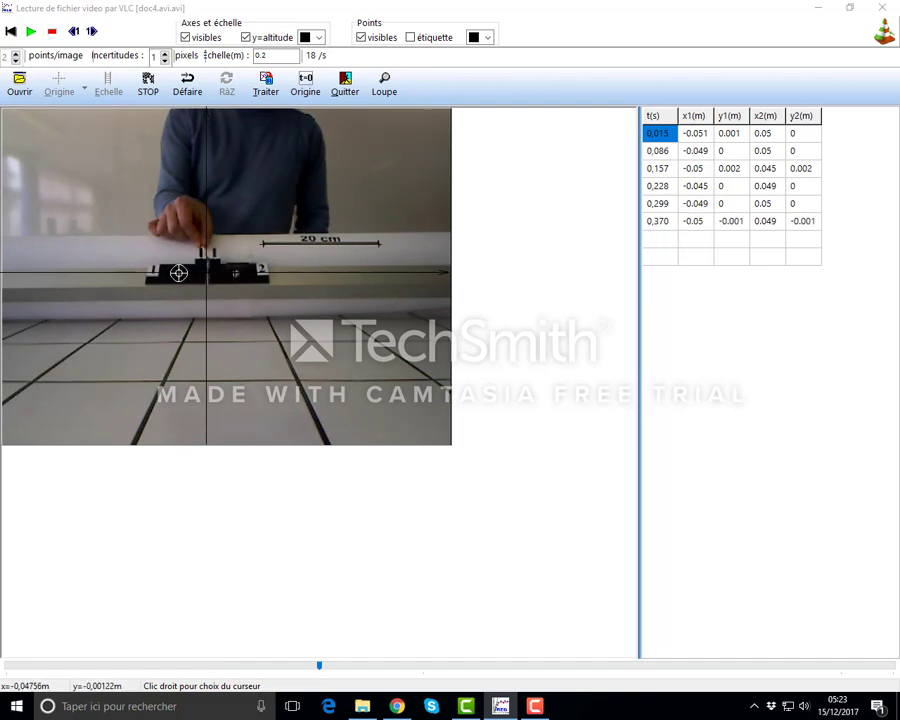
click(178, 272)
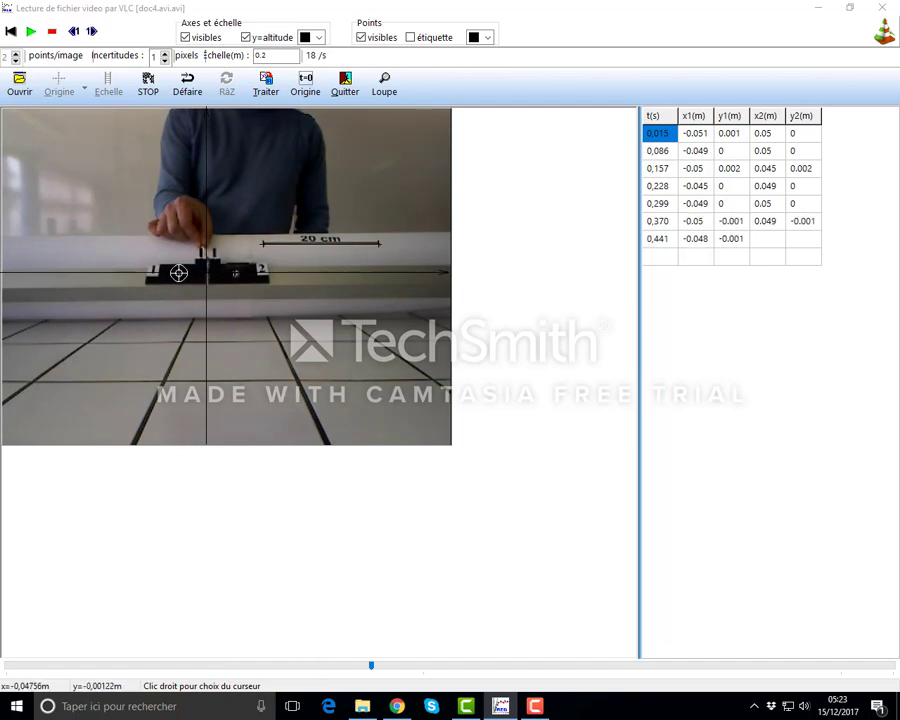
click(234, 272)
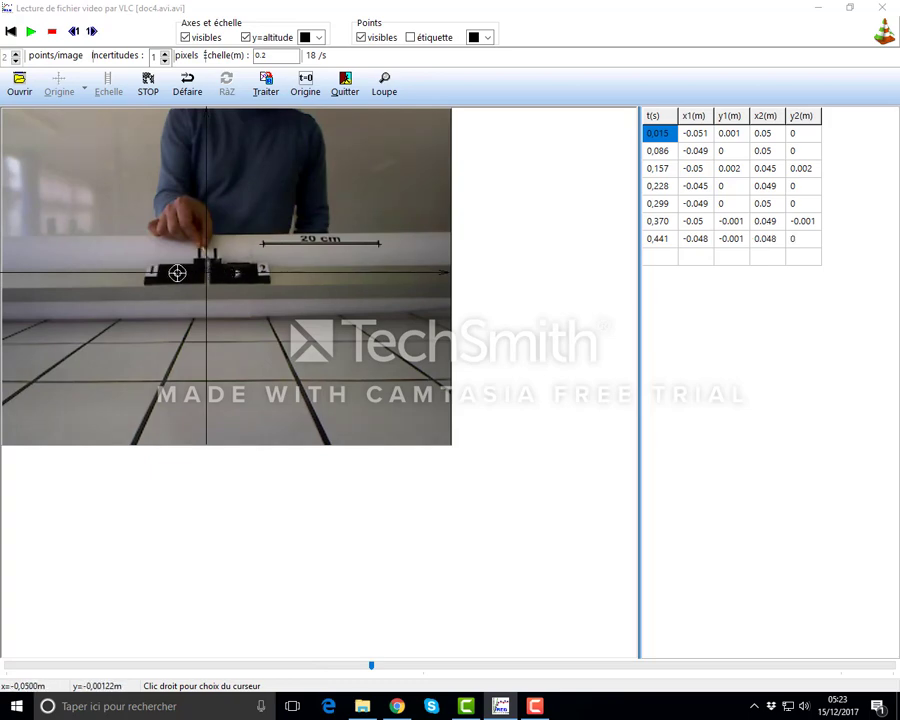
click(177, 272)
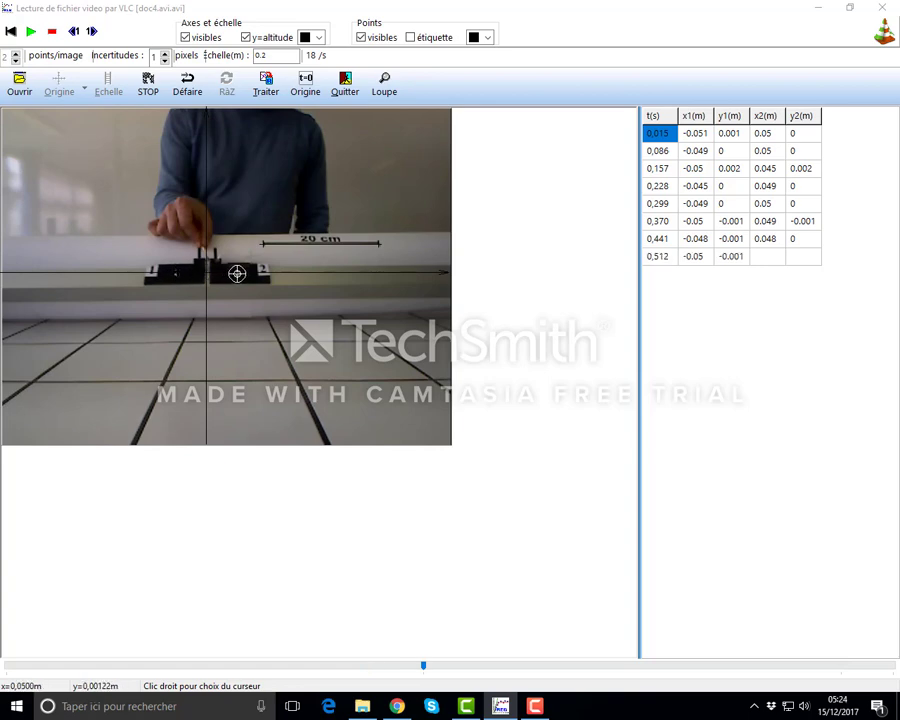
click(237, 273)
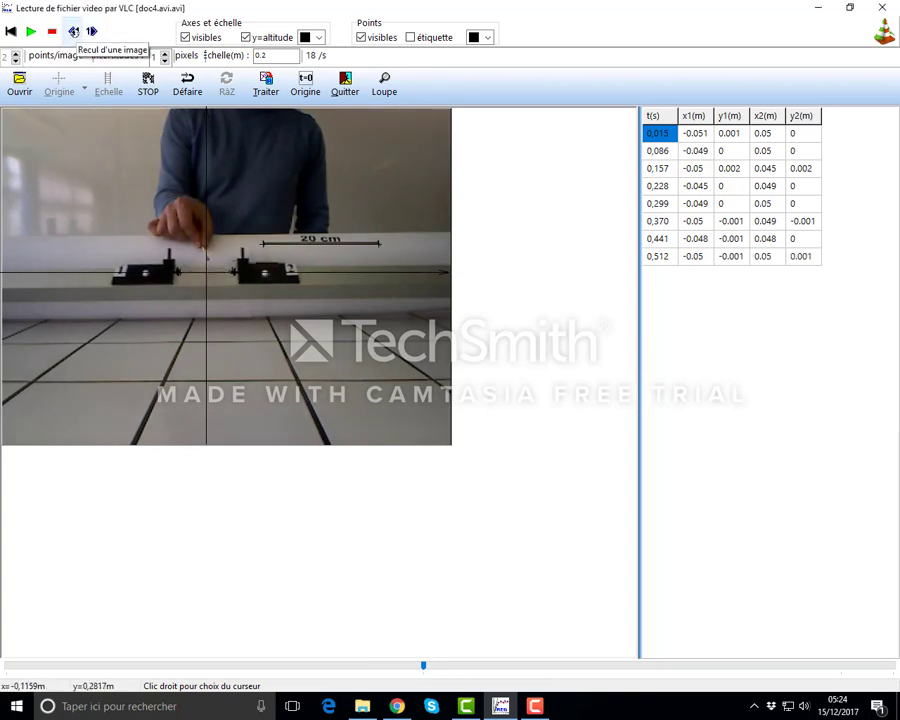
Return to the first frame where the carts have separated and mark the white dots of cart 1 and cart 2
click(74, 31)
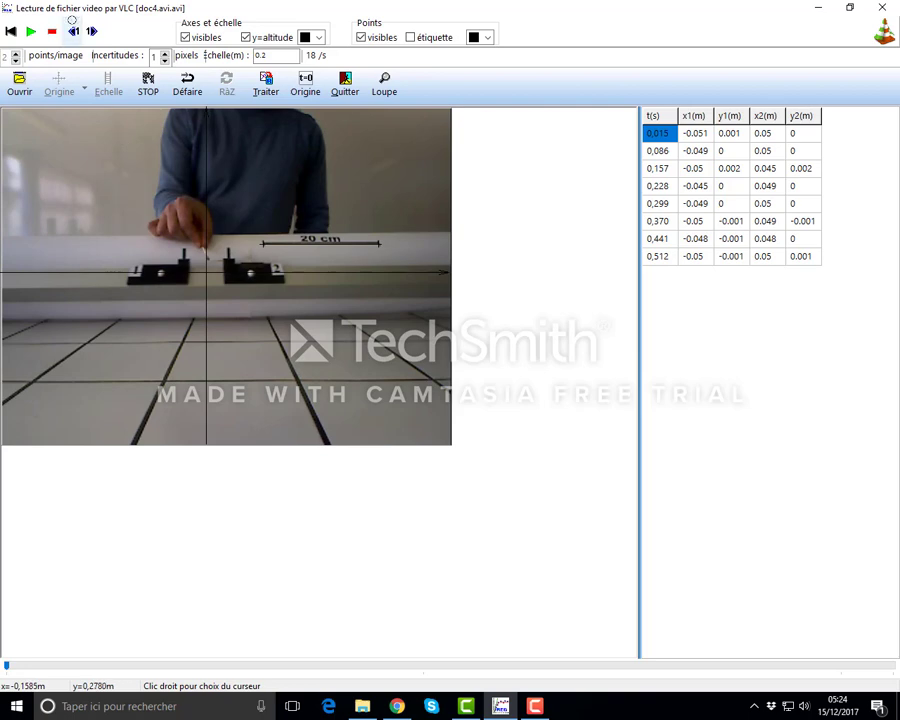
click(91, 31)
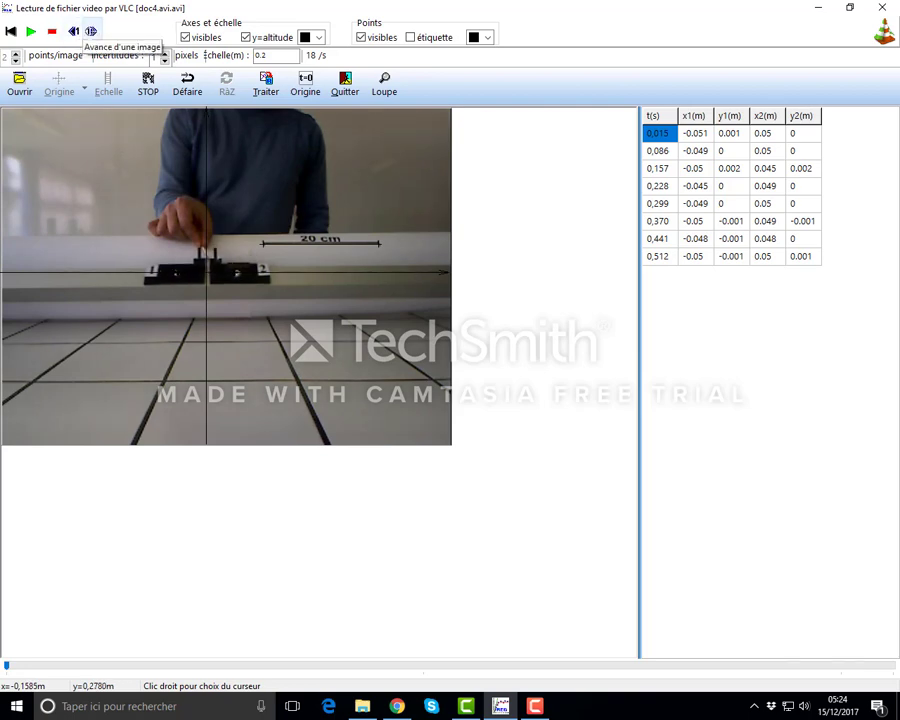
click(91, 31)
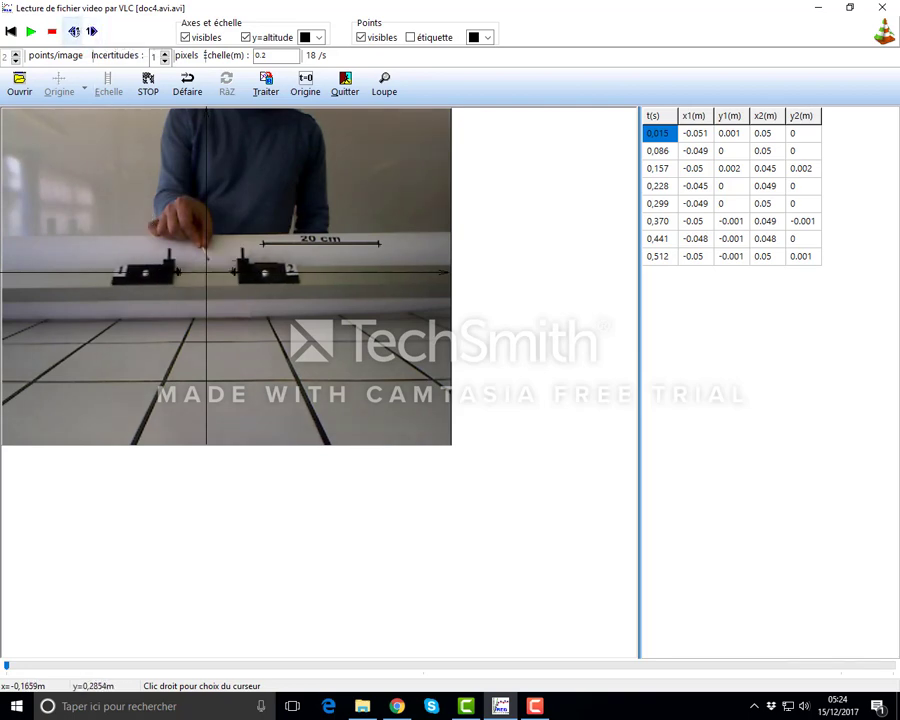
click(74, 31)
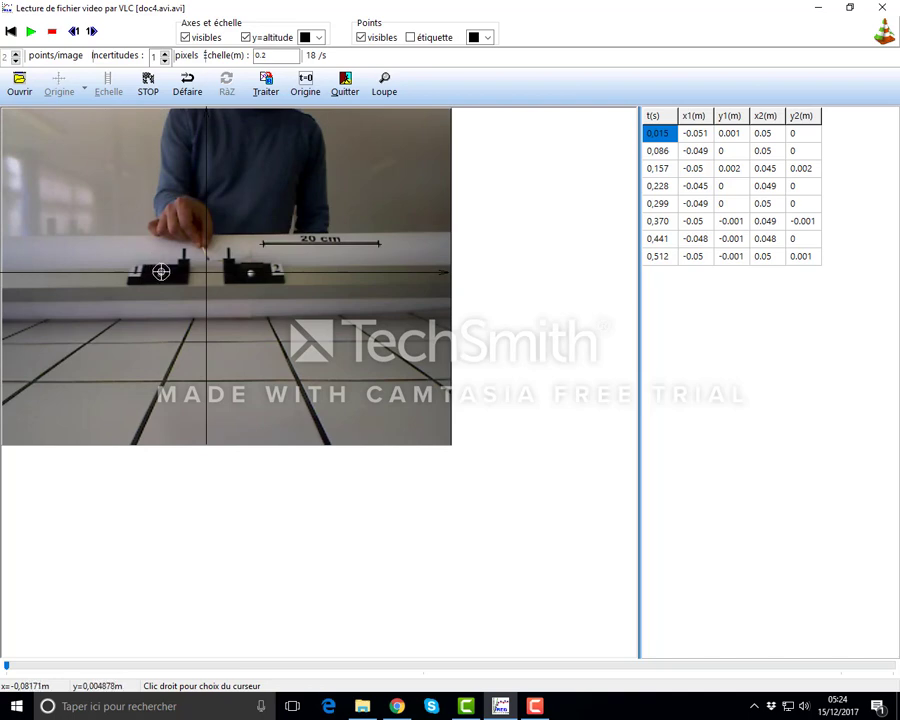
click(160, 273)
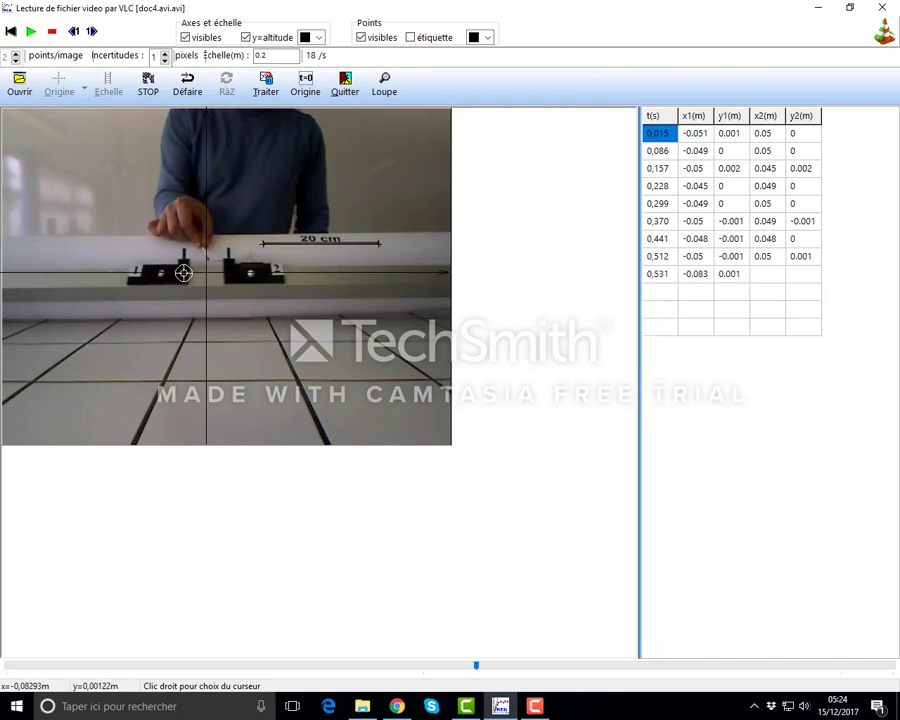
click(251, 272)
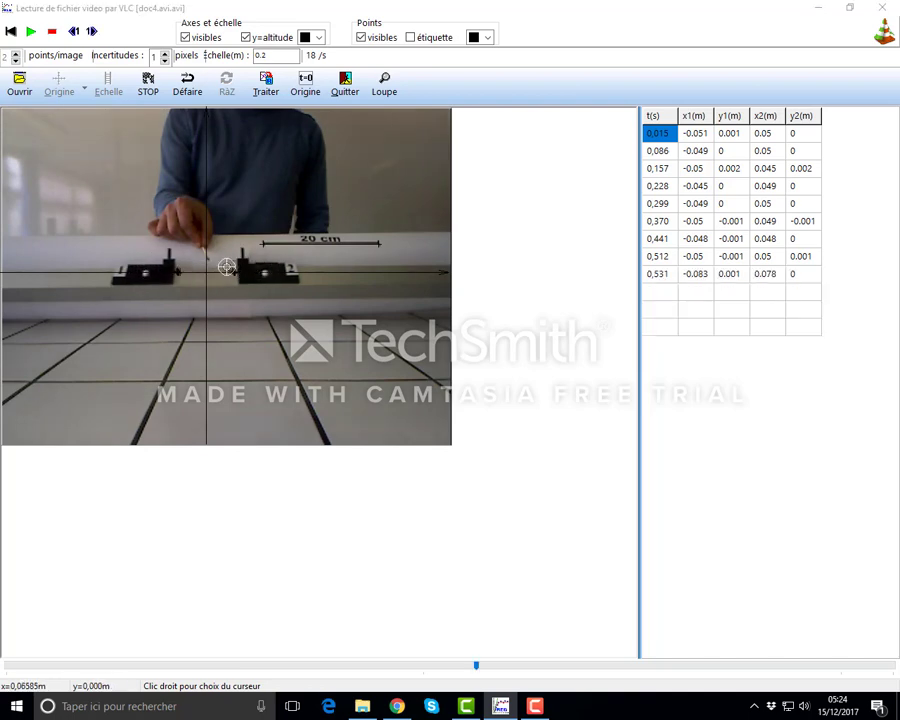
Mark the dots of cart 1 and cart 2 on the next two frames of the separation
click(145, 272)
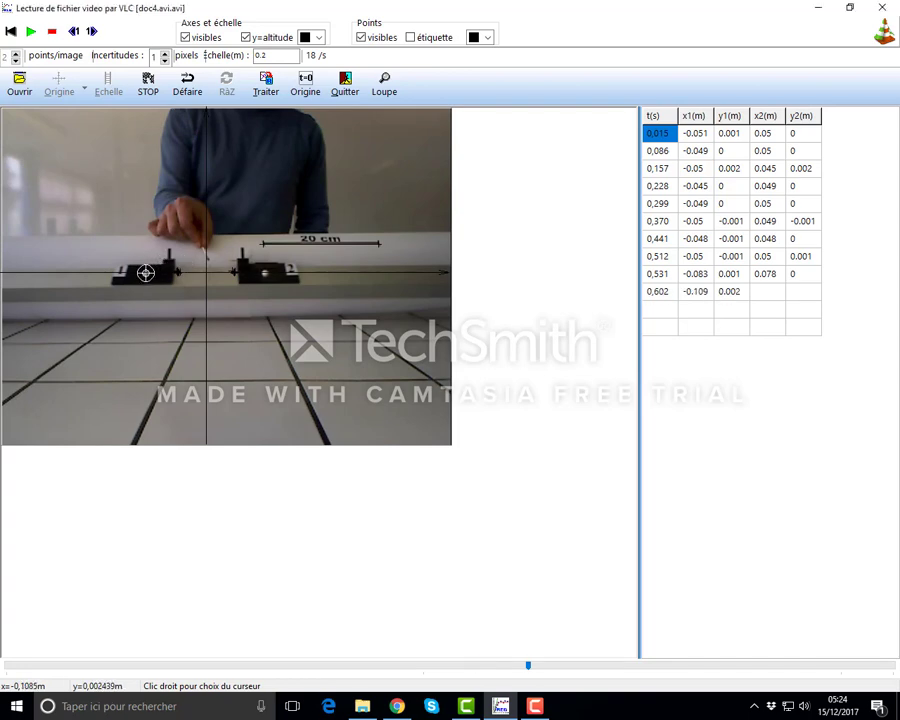
click(264, 272)
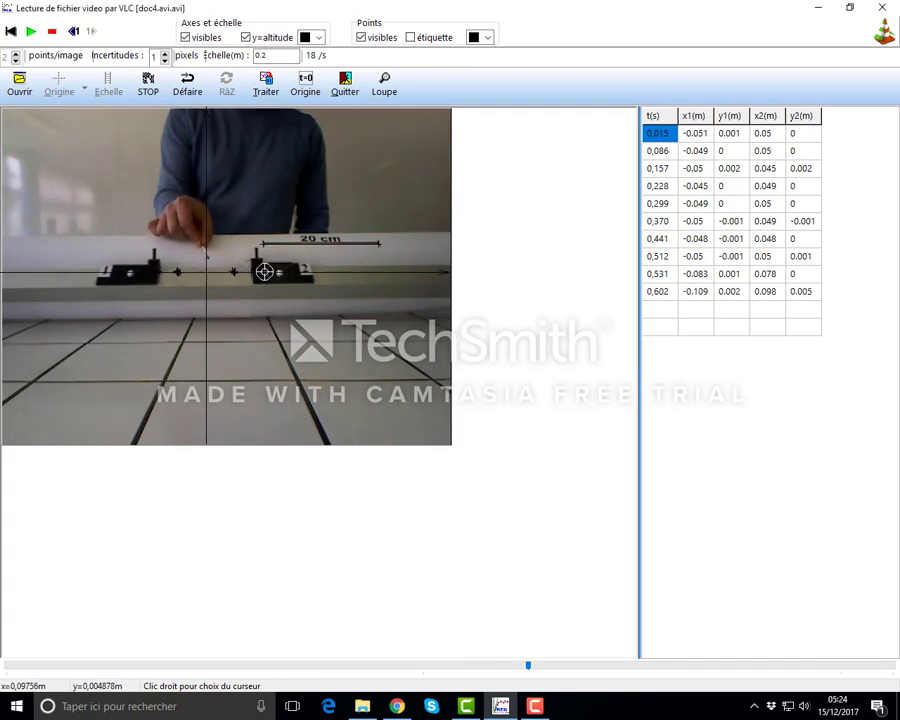
click(130, 272)
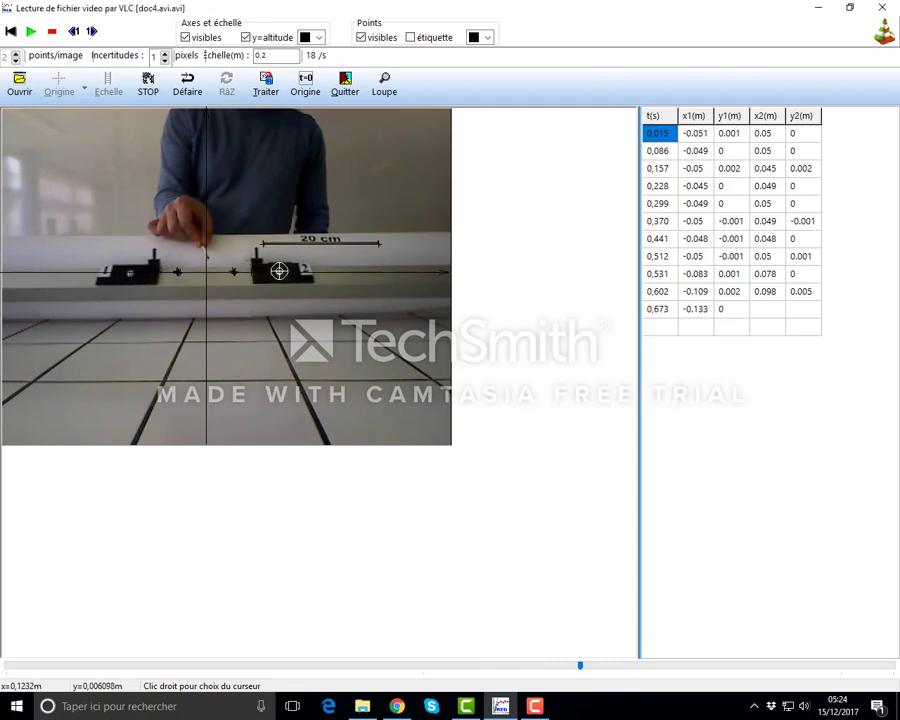
click(279, 270)
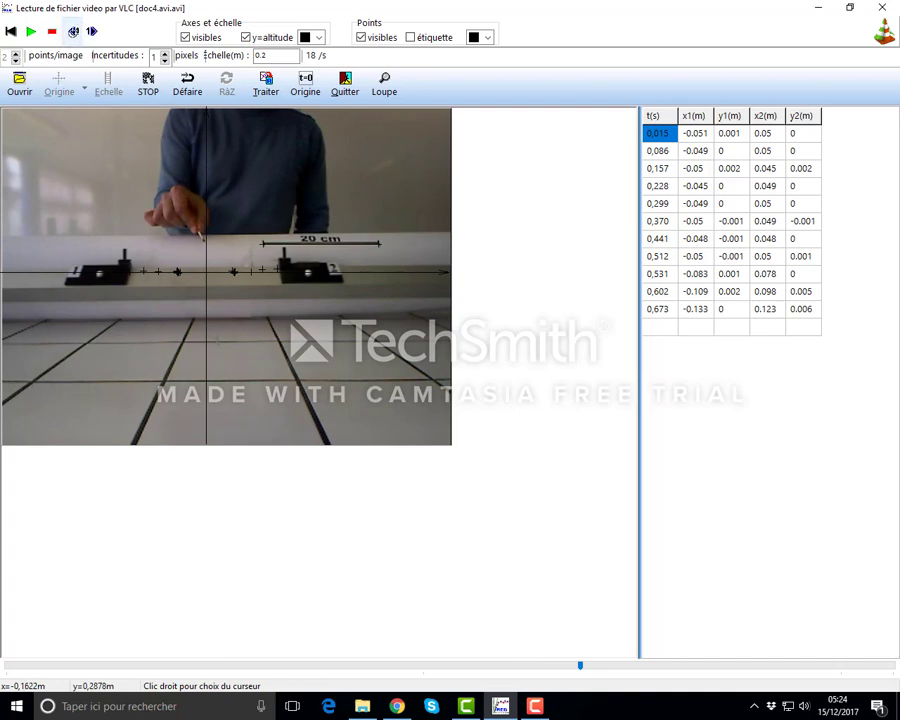
Go back to the skipped frame and mark the dots of both carts on it and on the two following frames
click(73, 31)
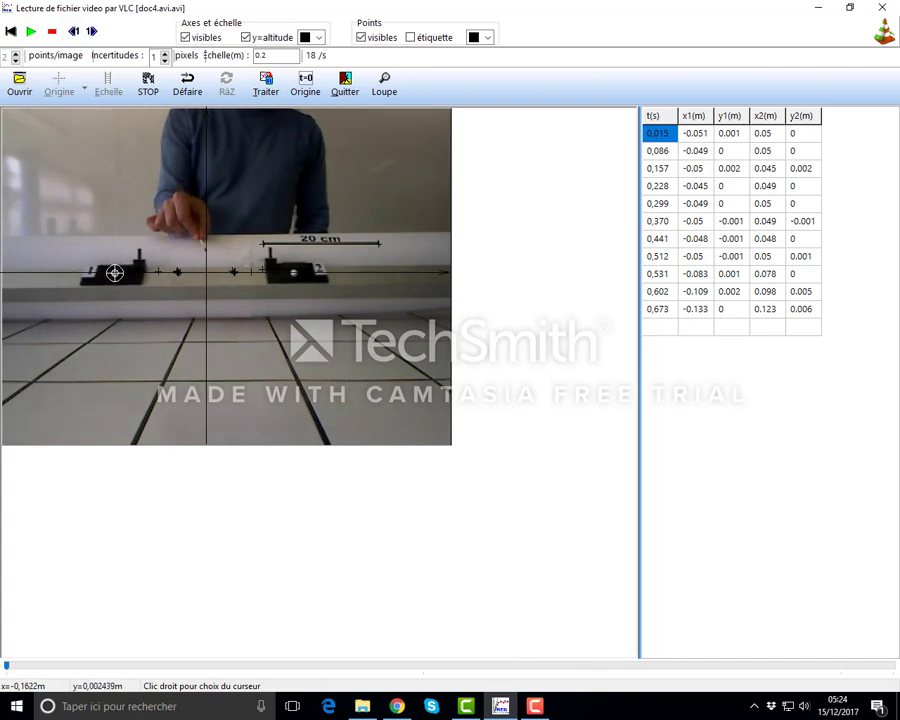
click(115, 272)
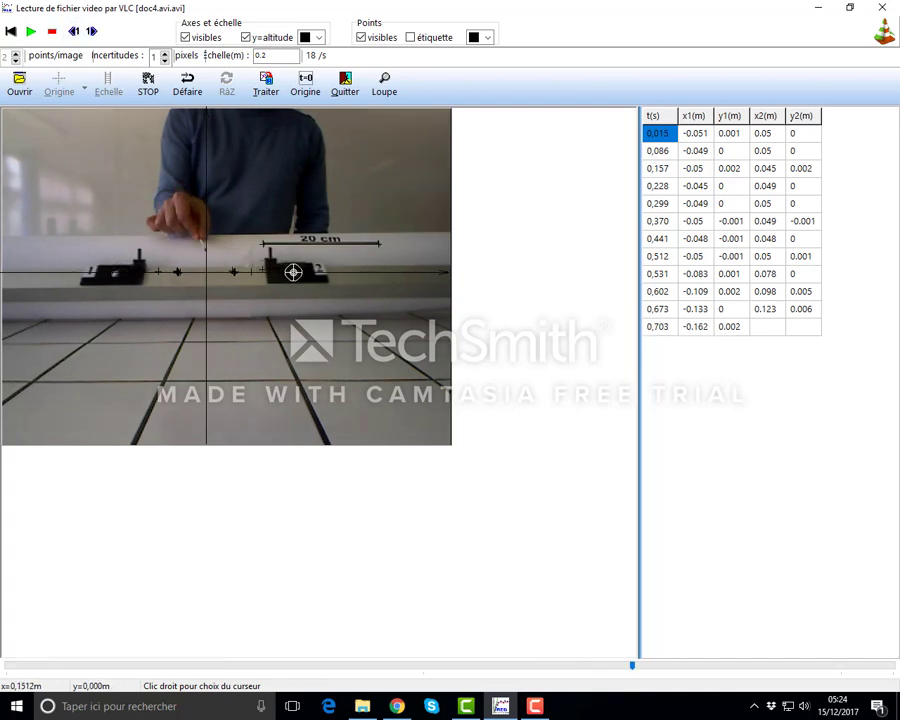
click(293, 272)
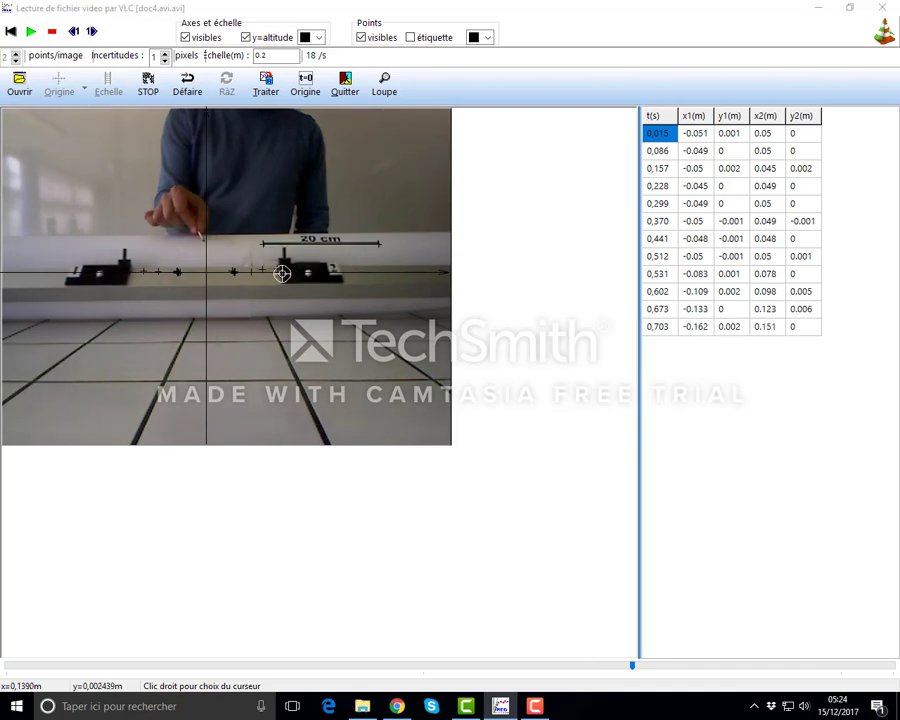
click(100, 272)
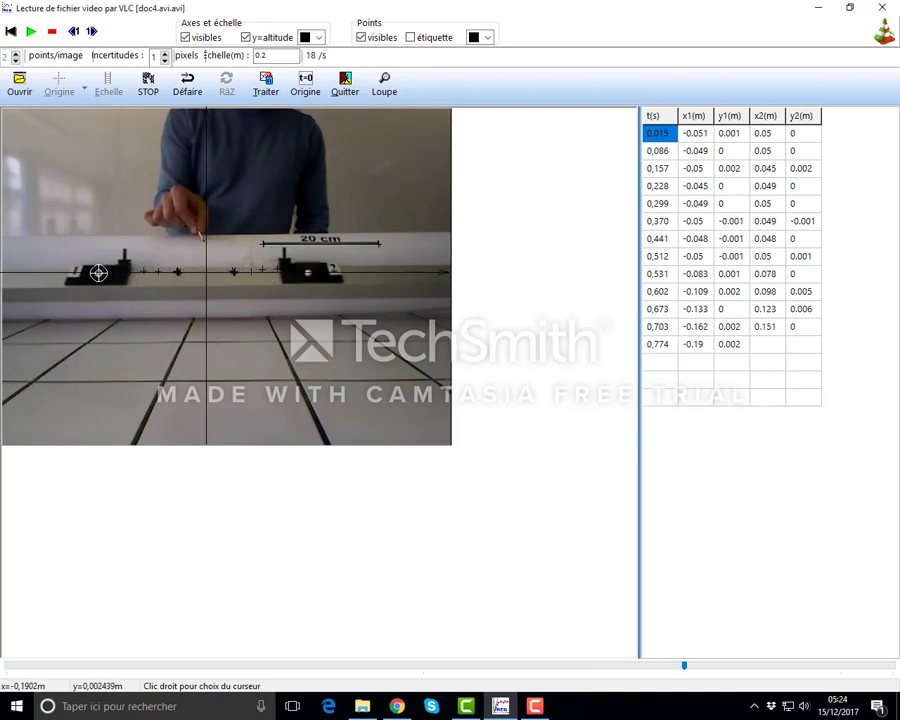
click(307, 271)
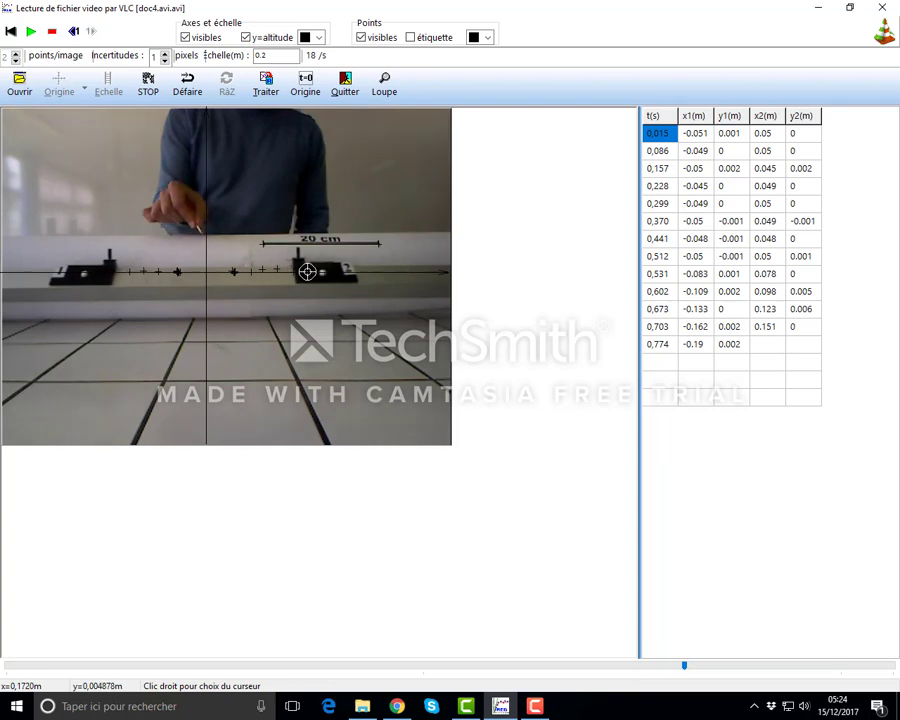
click(84, 272)
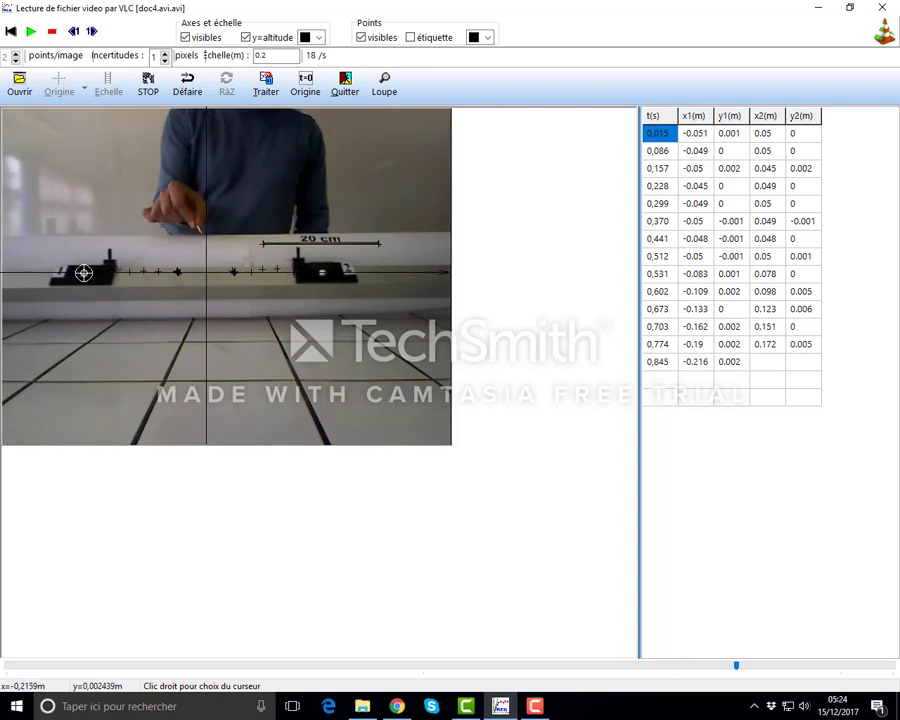
click(320, 271)
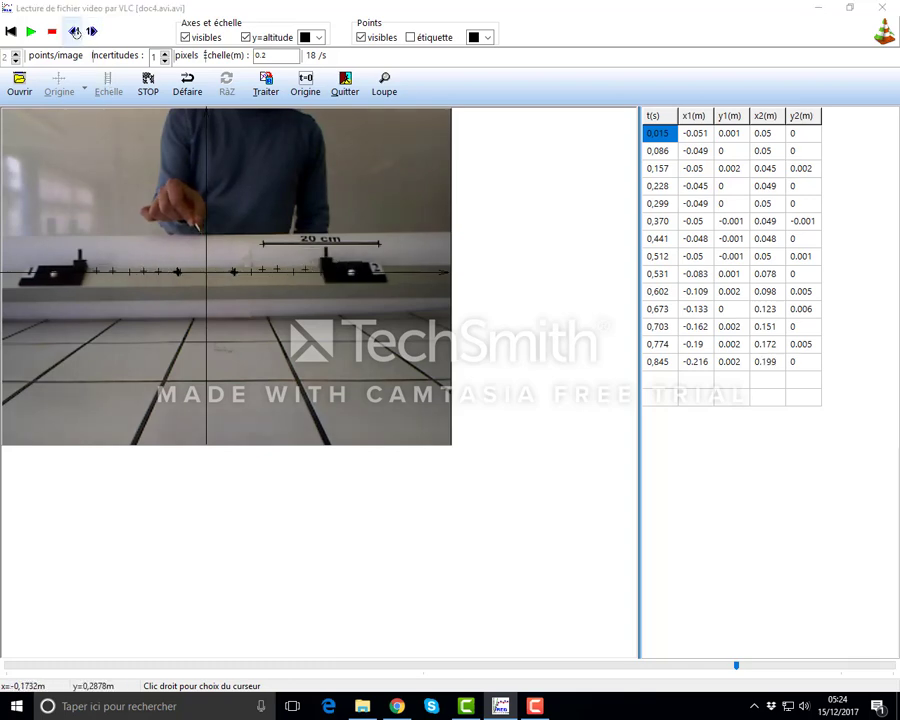
Step back one frame and mark the dots of cart 1 and cart 2 on that frame and the one after it
click(74, 31)
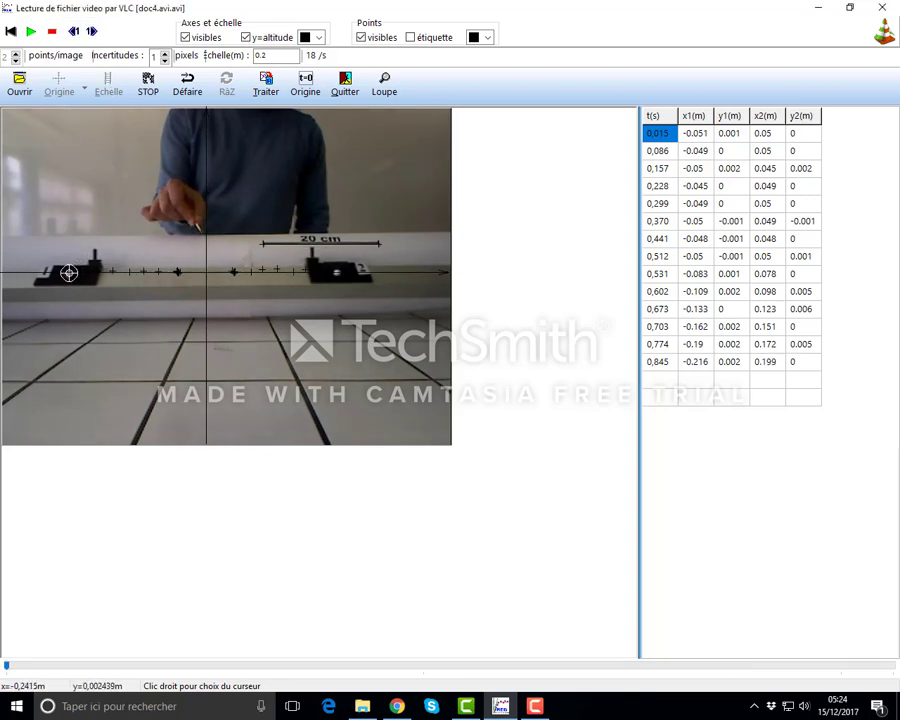
click(69, 272)
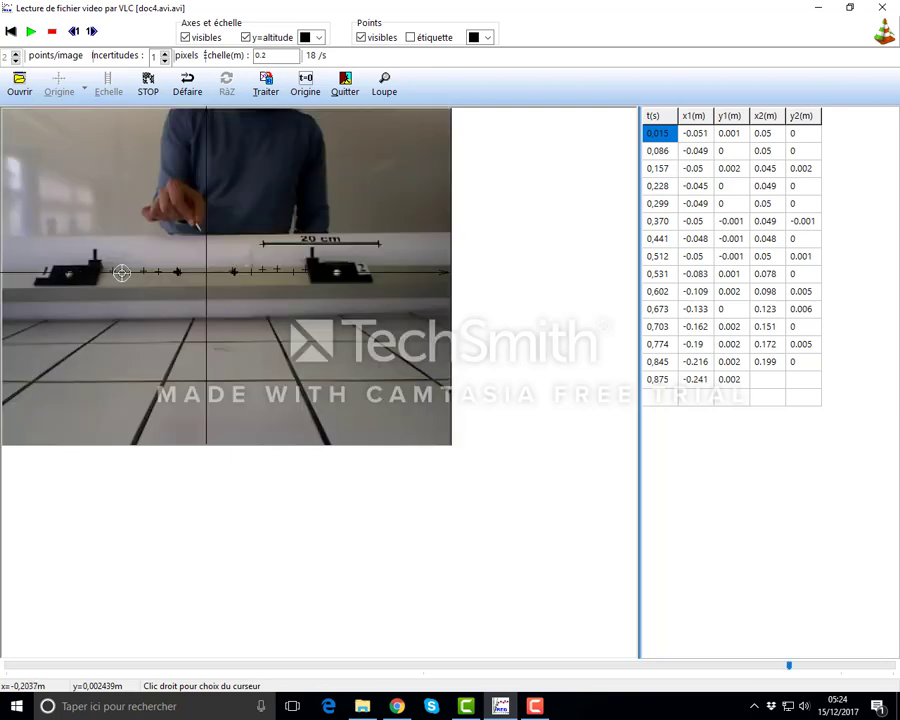
click(337, 270)
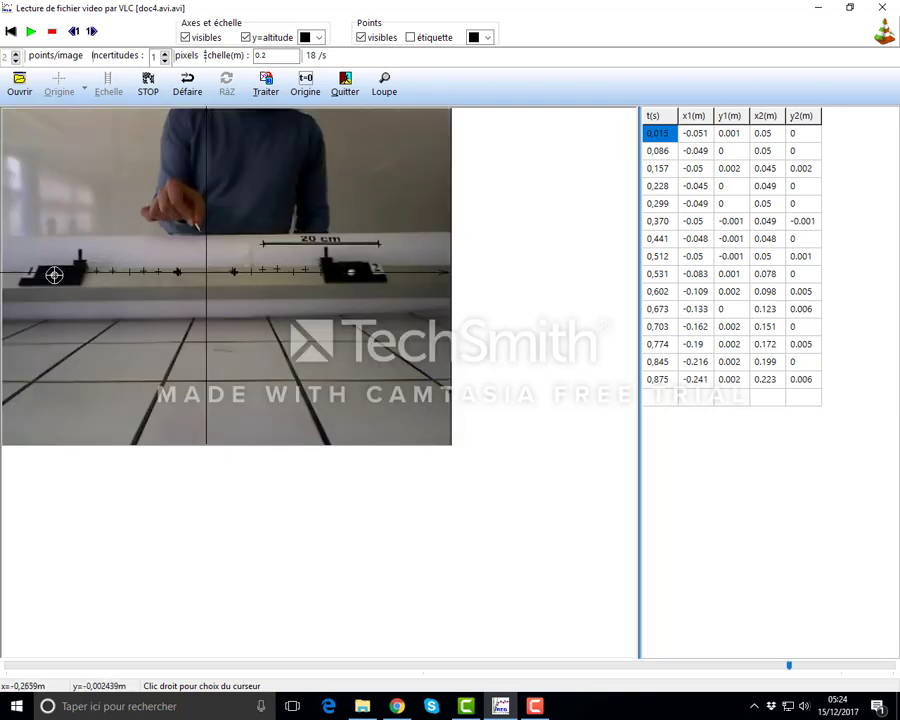
click(52, 273)
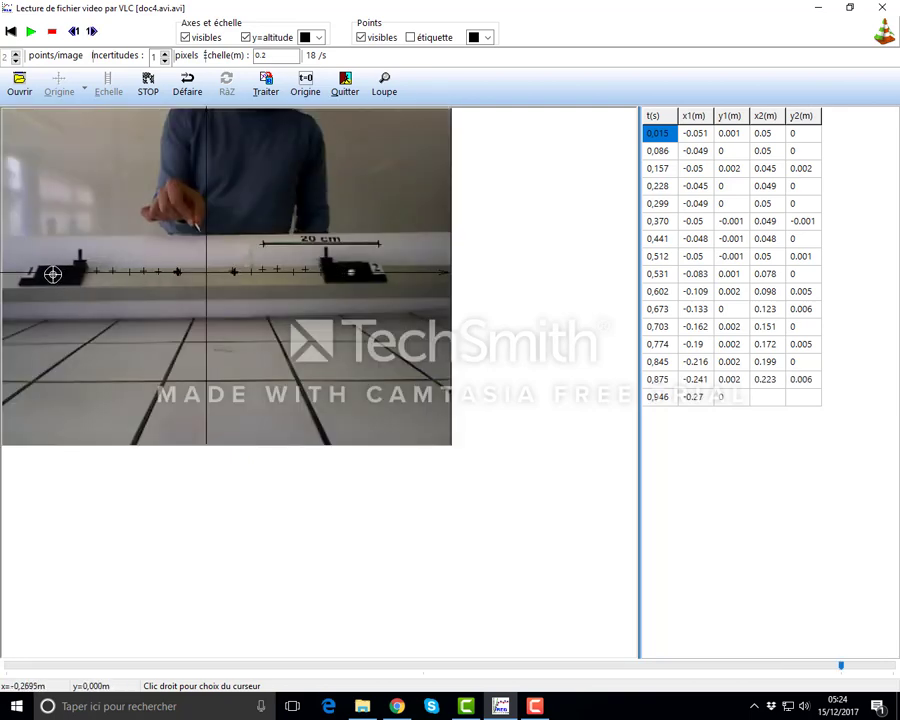
click(349, 272)
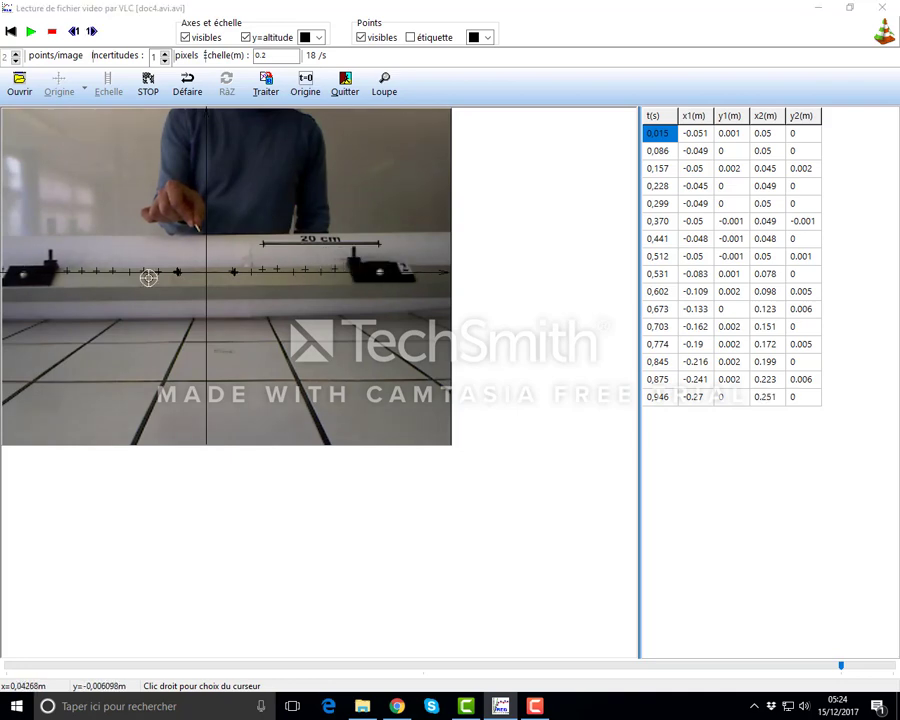
Step back to the missed frame, mark both carts on the last three frames with cart 1's dot in view, and stop measuring
click(52, 31)
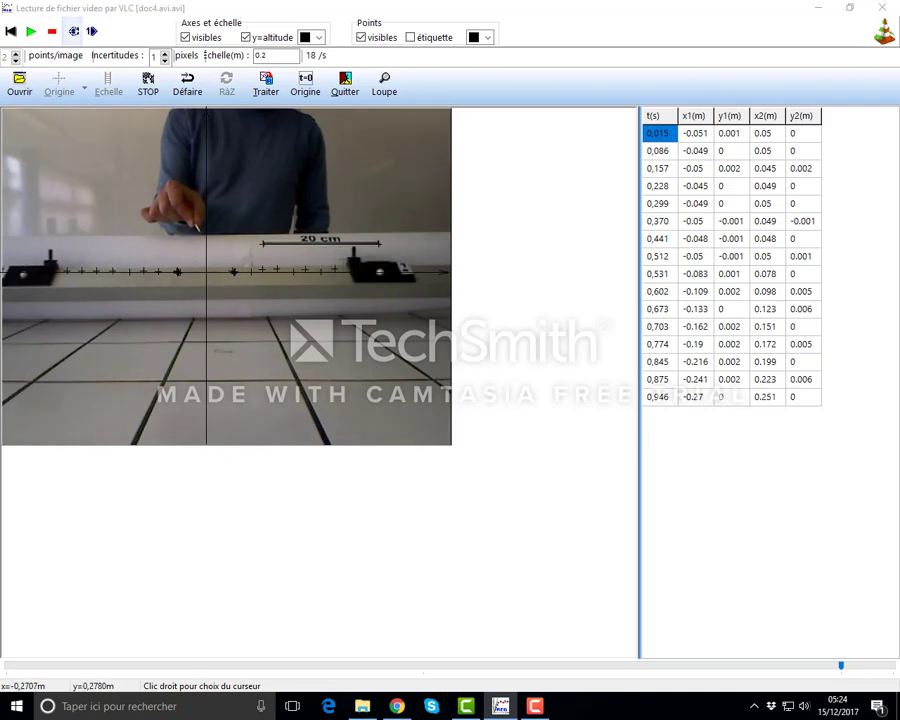
click(38, 272)
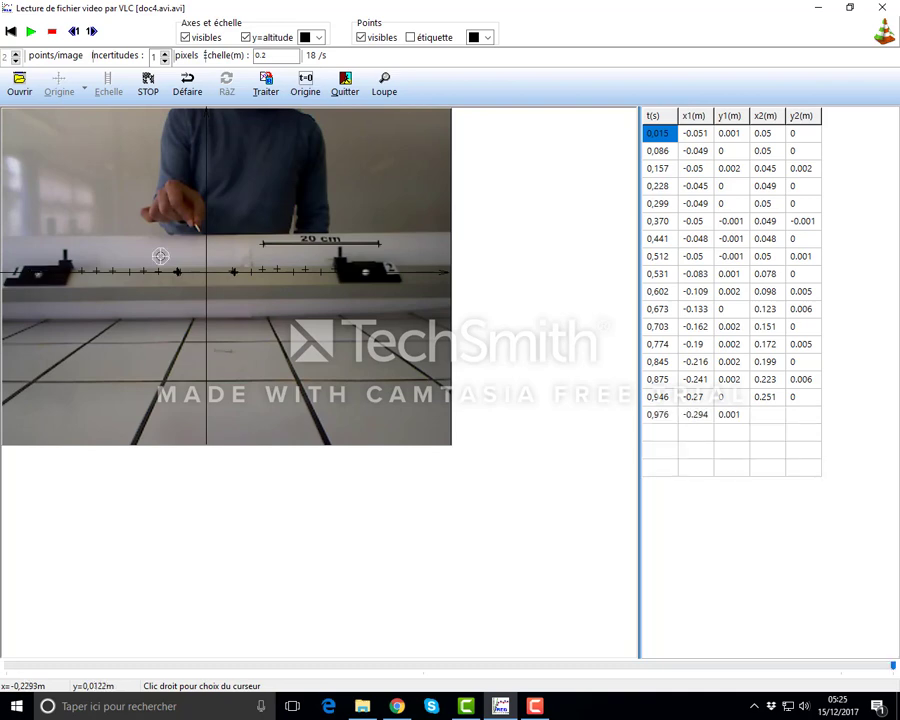
click(366, 271)
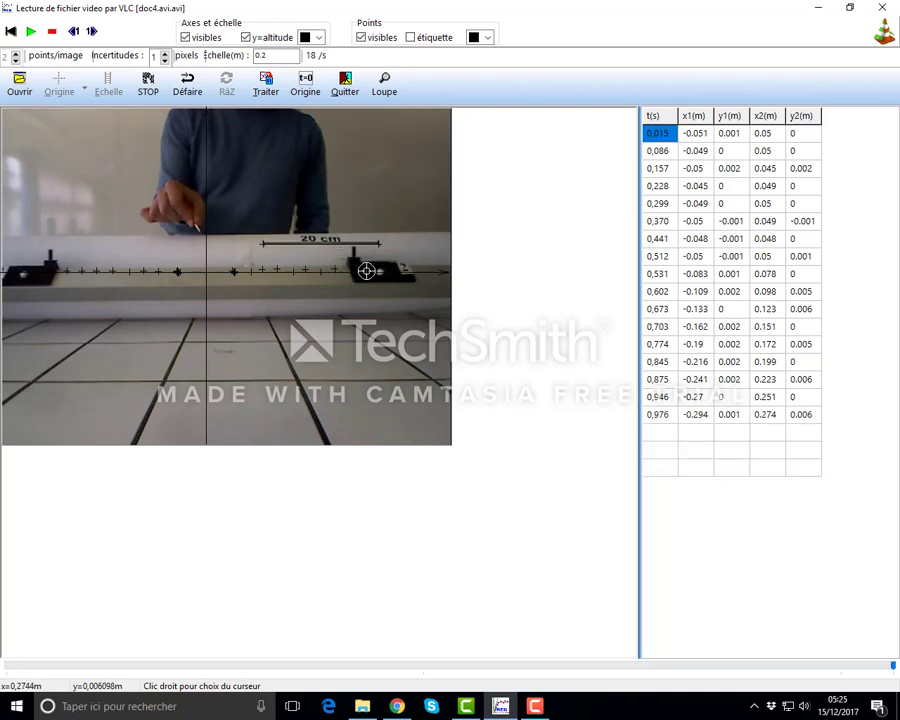
click(24, 273)
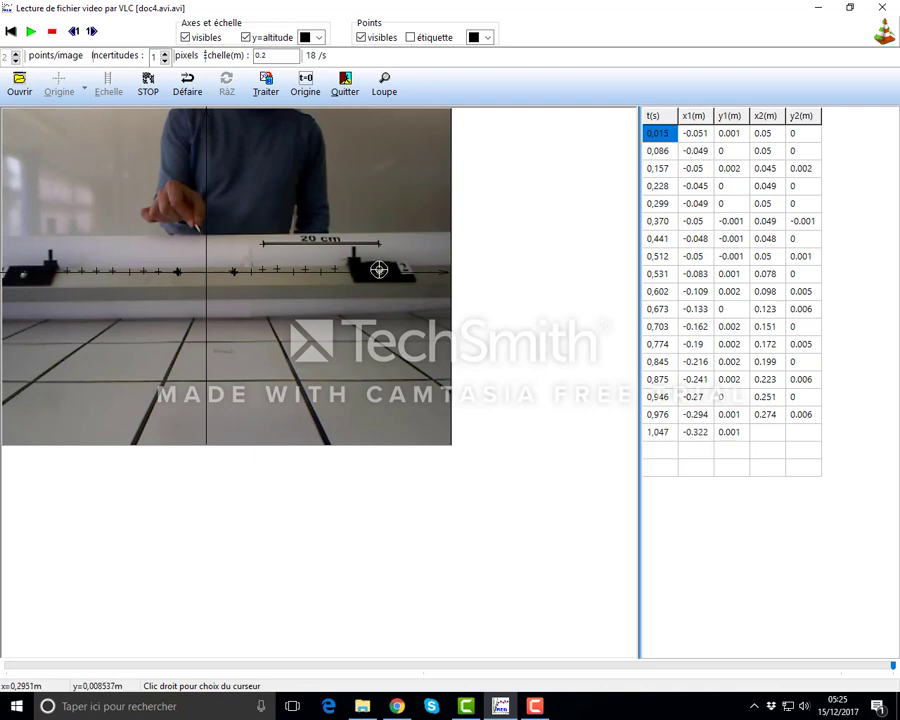
click(380, 271)
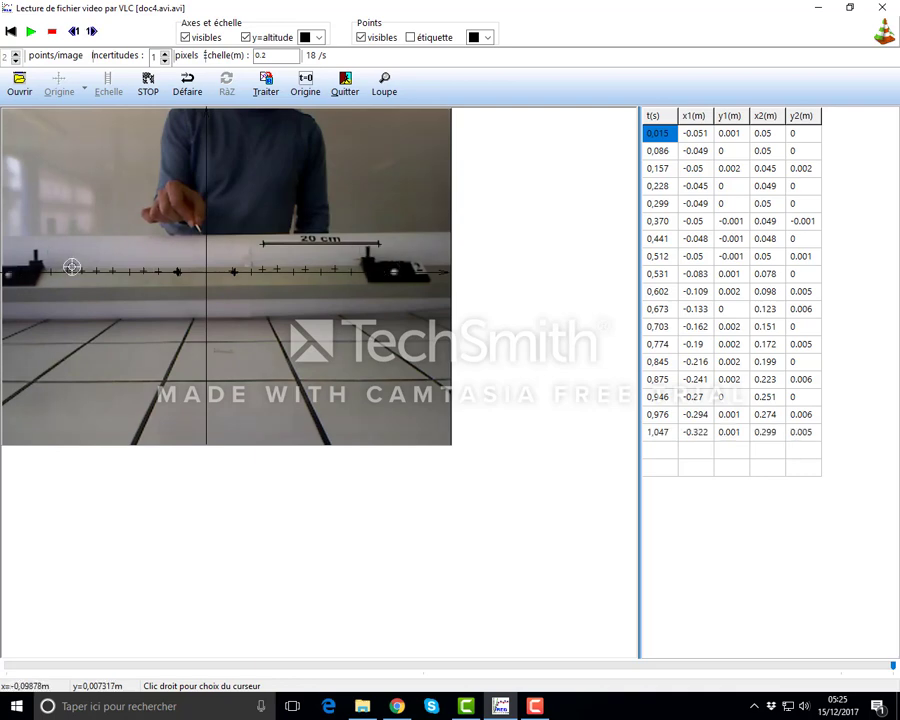
click(8, 273)
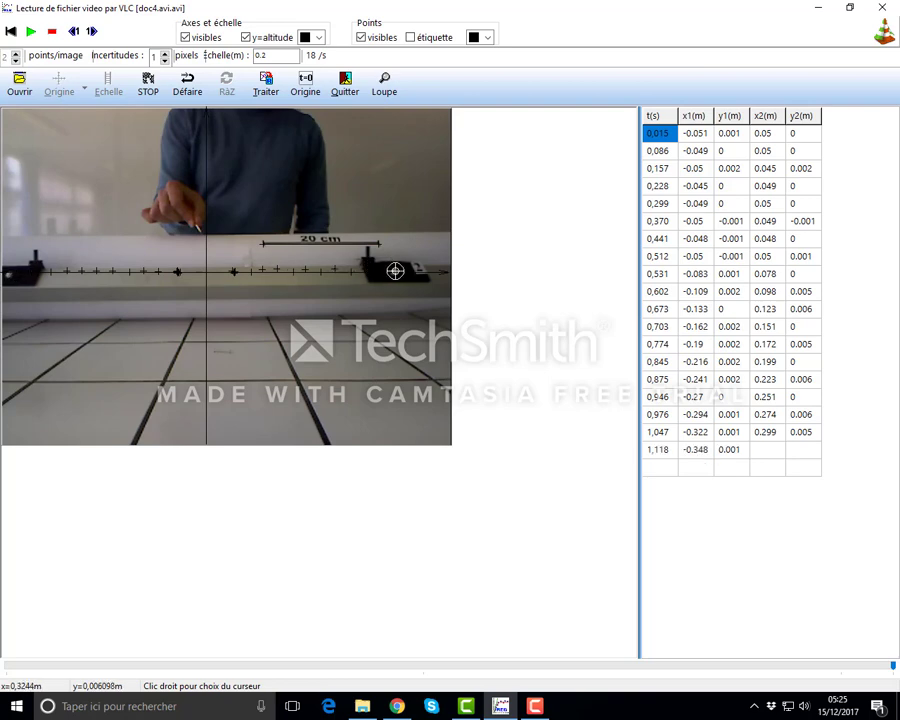
click(396, 268)
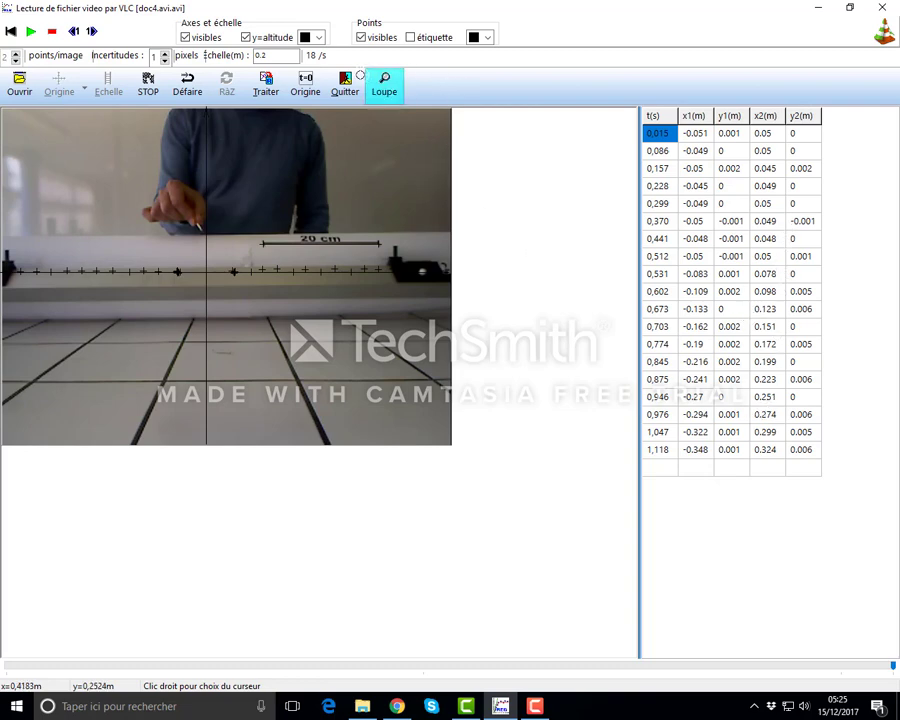
click(148, 82)
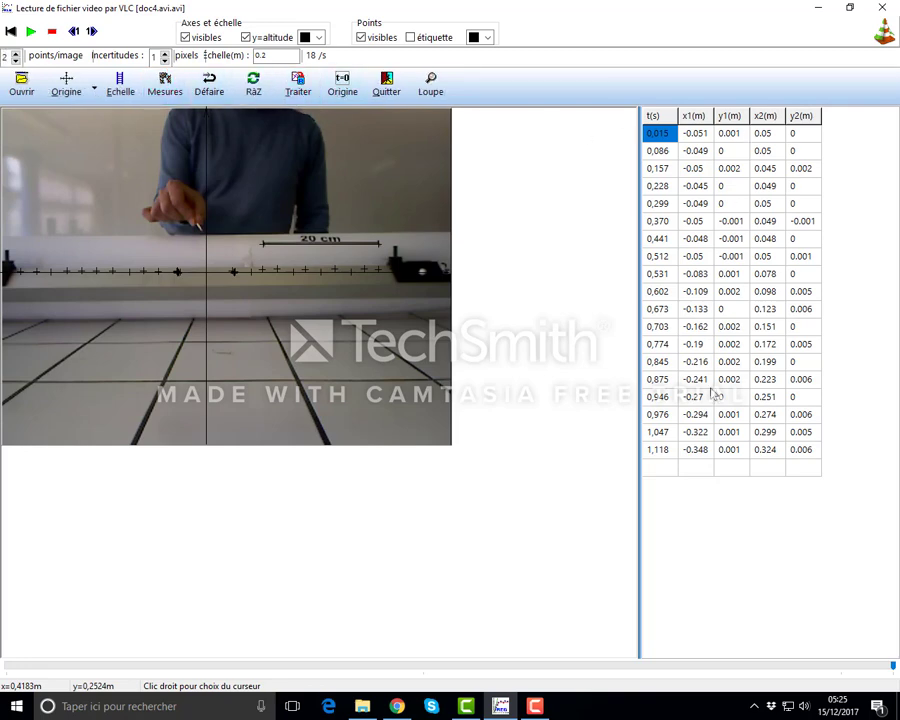
Send the measured coordinates to Regressi for processing and review the parameters, data table and expressions
click(299, 91)
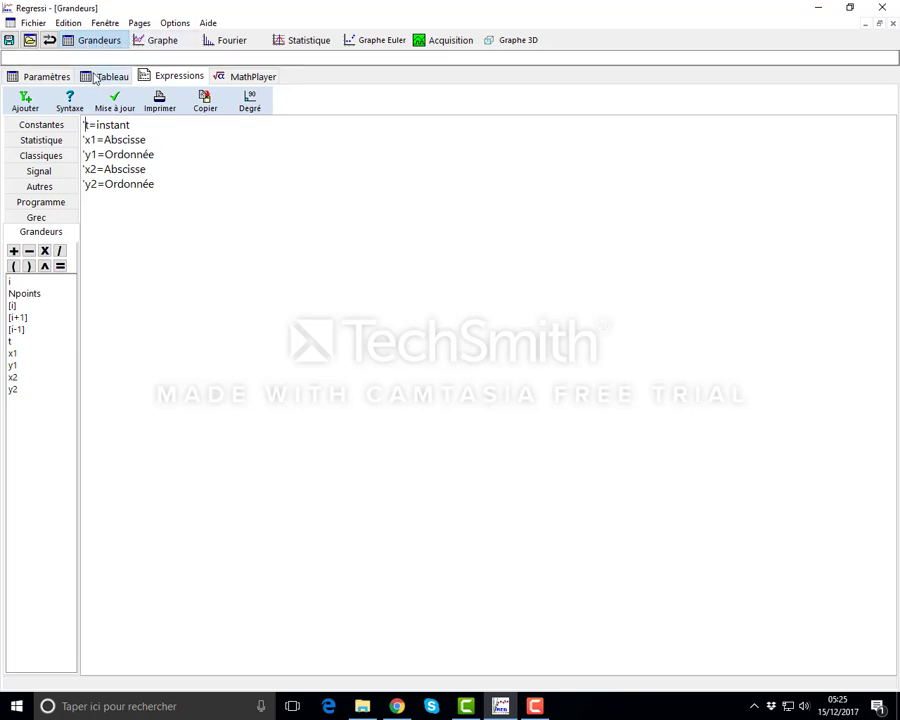
click(46, 80)
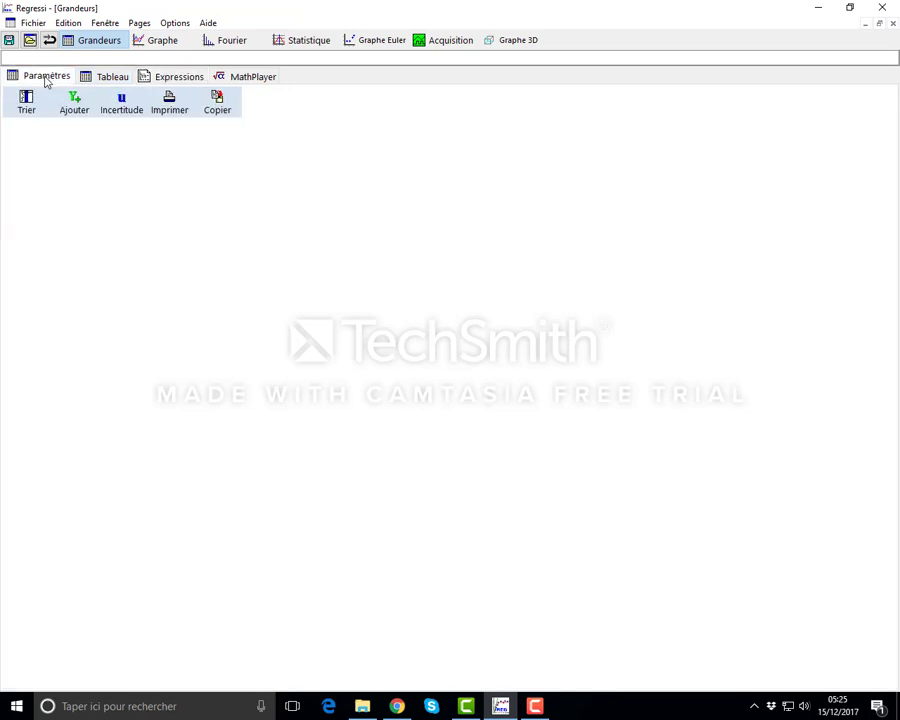
click(104, 77)
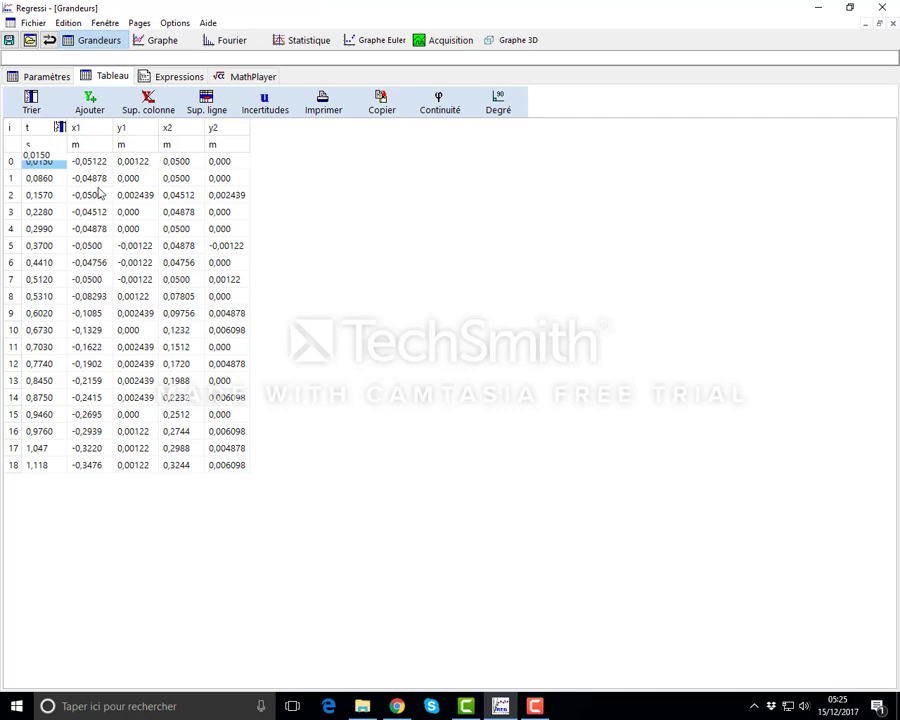
click(163, 78)
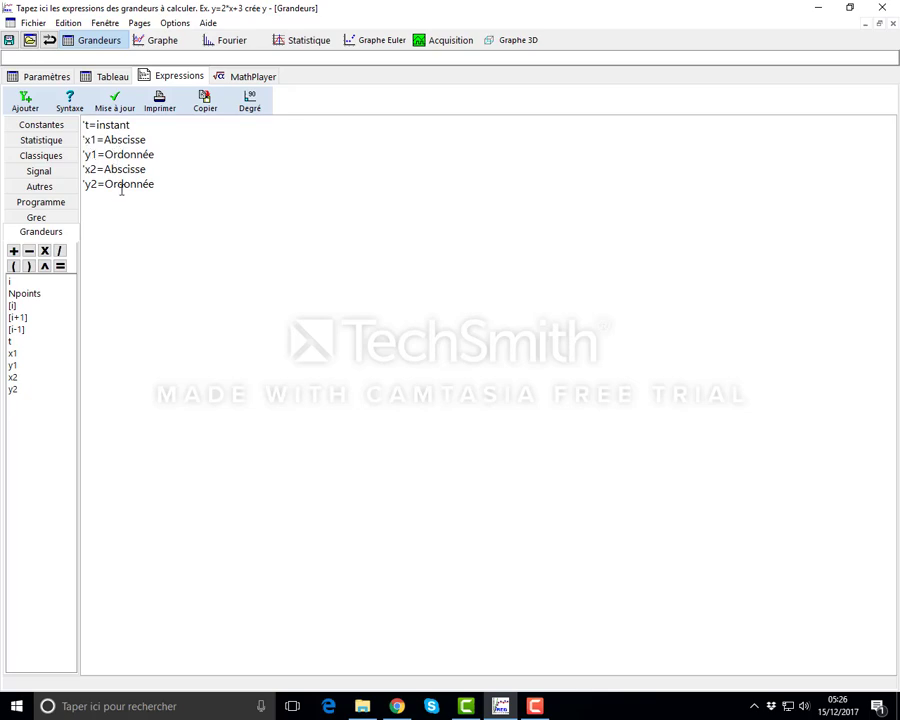
On the graph, set the first curve's coordinates to x1 as a function of time t
click(158, 41)
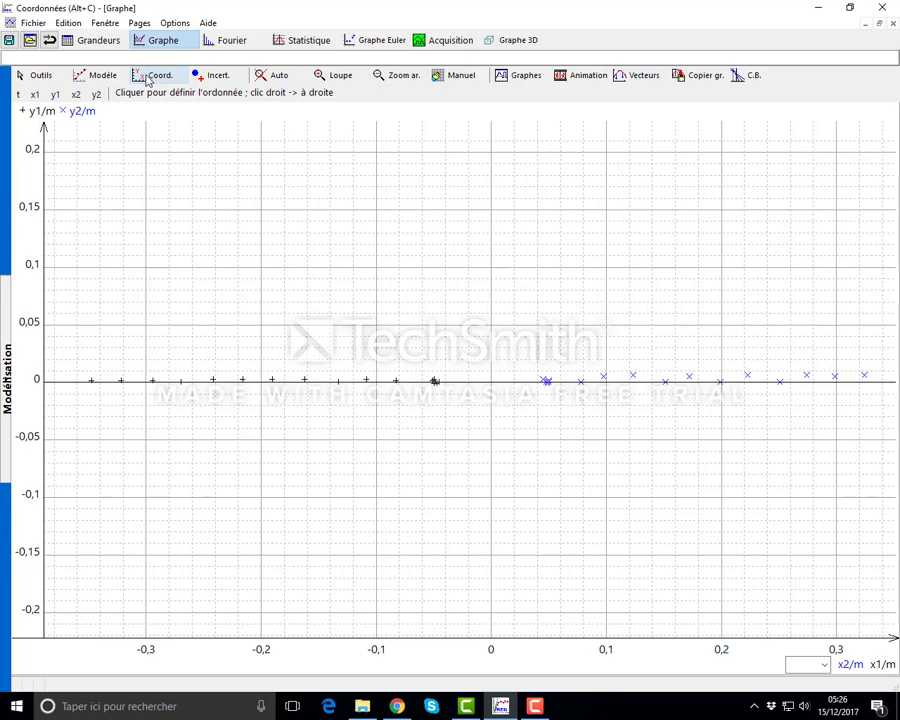
click(147, 79)
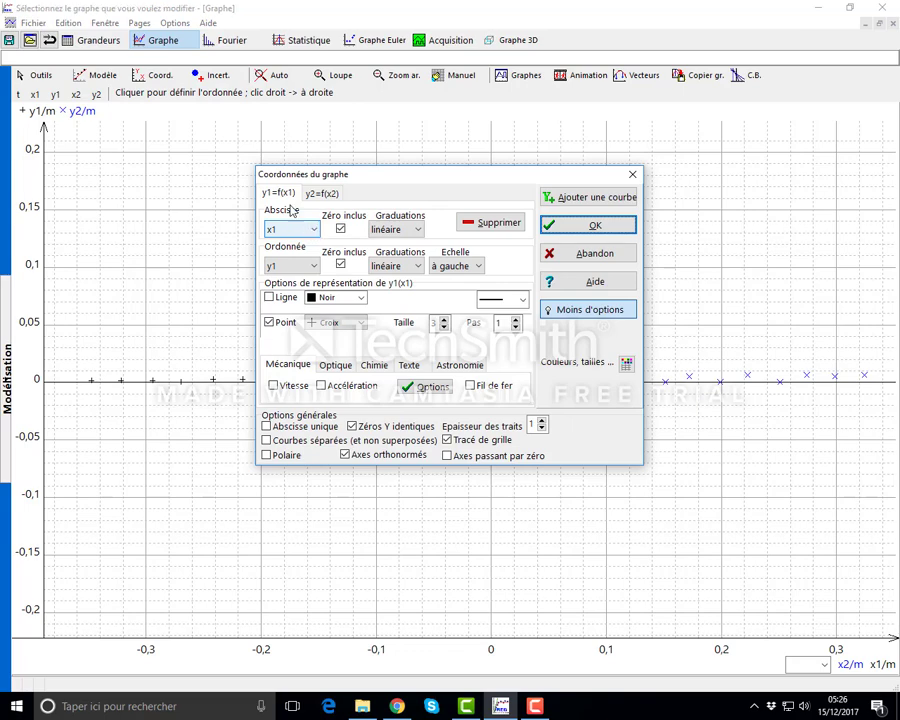
click(315, 233)
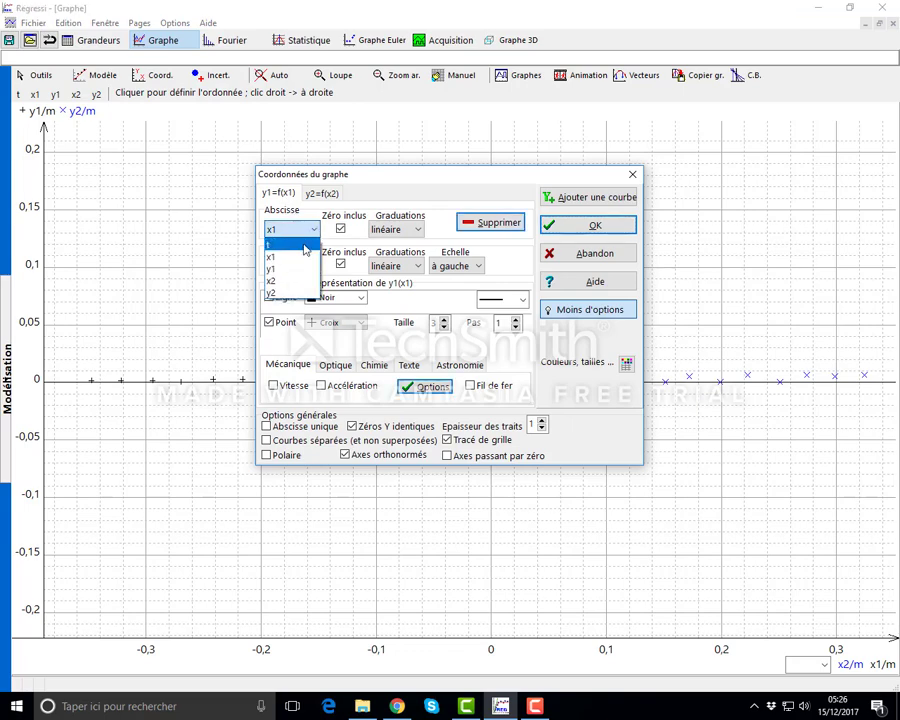
click(303, 243)
click(315, 267)
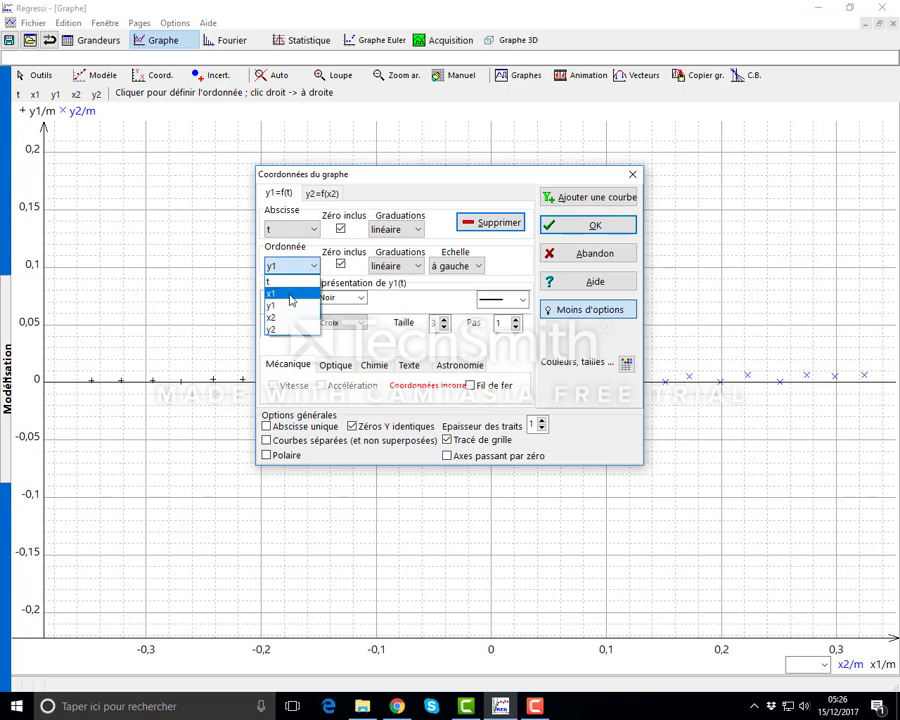
click(290, 297)
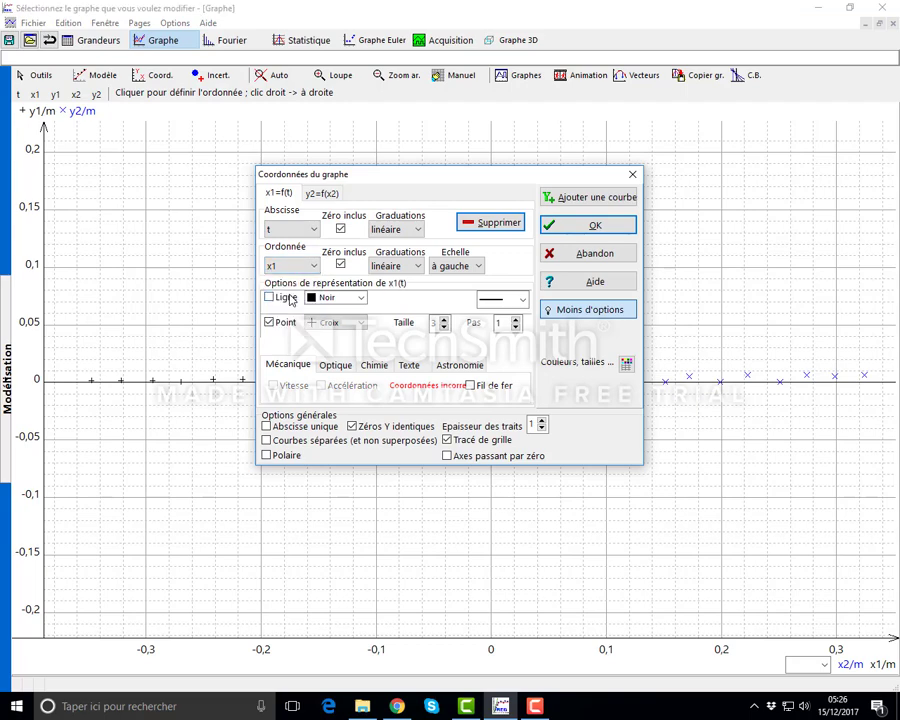
Set the second curve's coordinates to x2 as a function of t and apply the graph settings
click(321, 193)
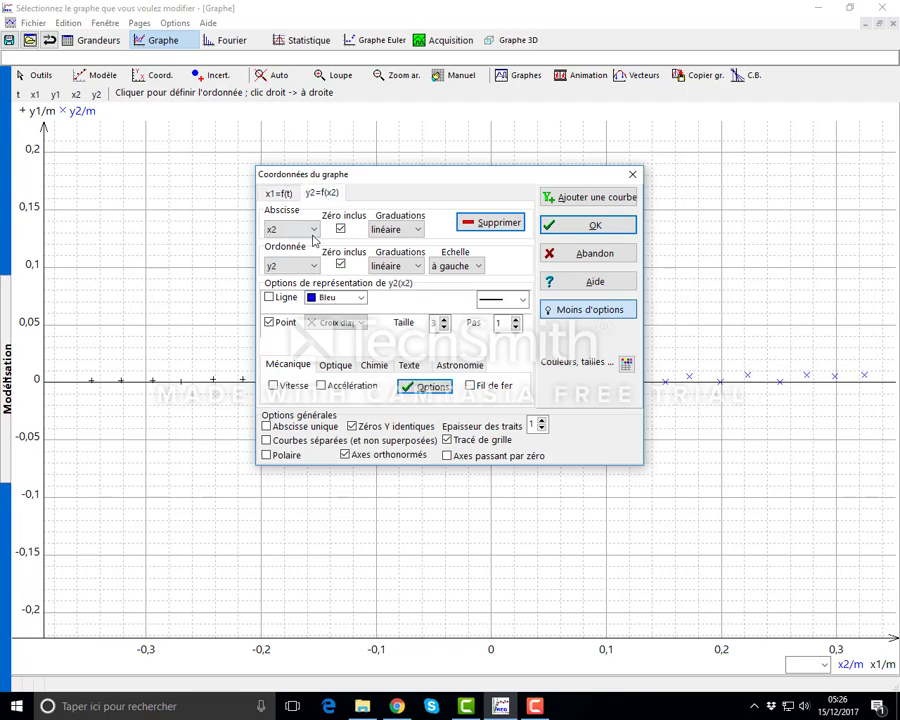
click(310, 229)
click(305, 246)
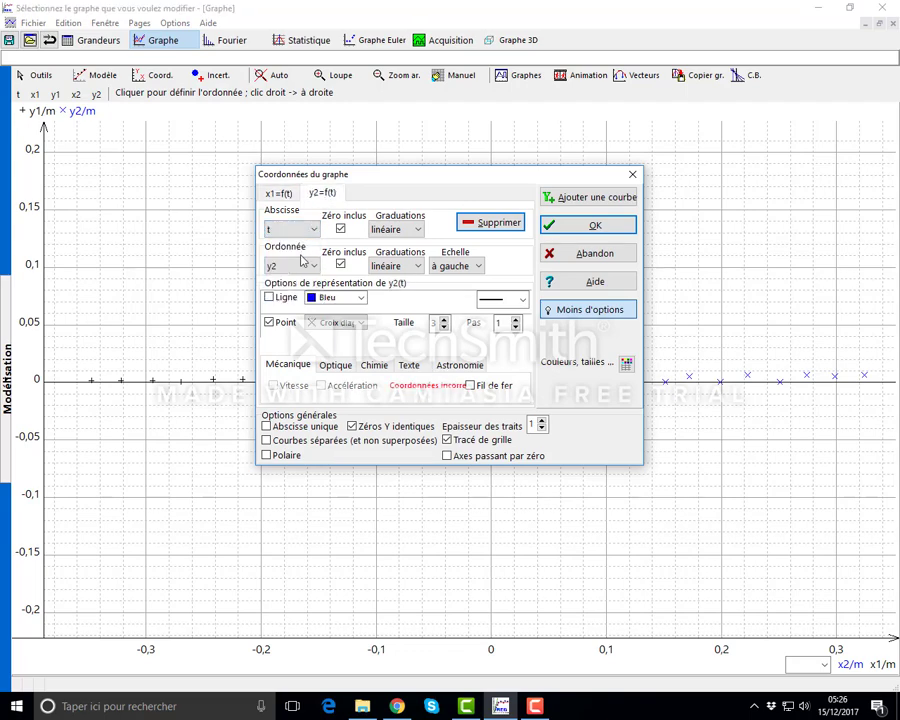
click(312, 265)
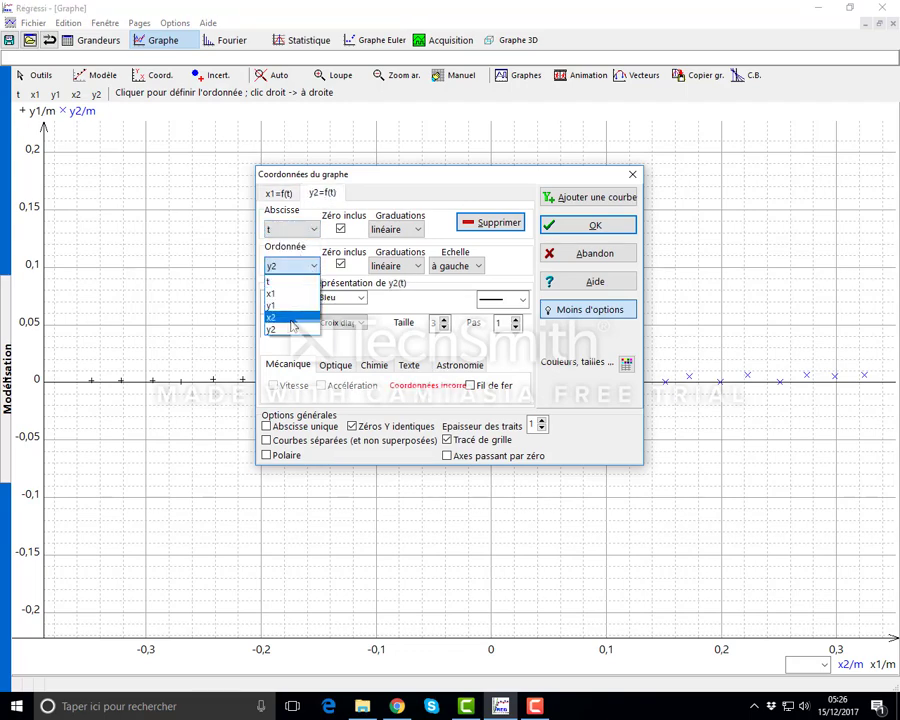
click(296, 317)
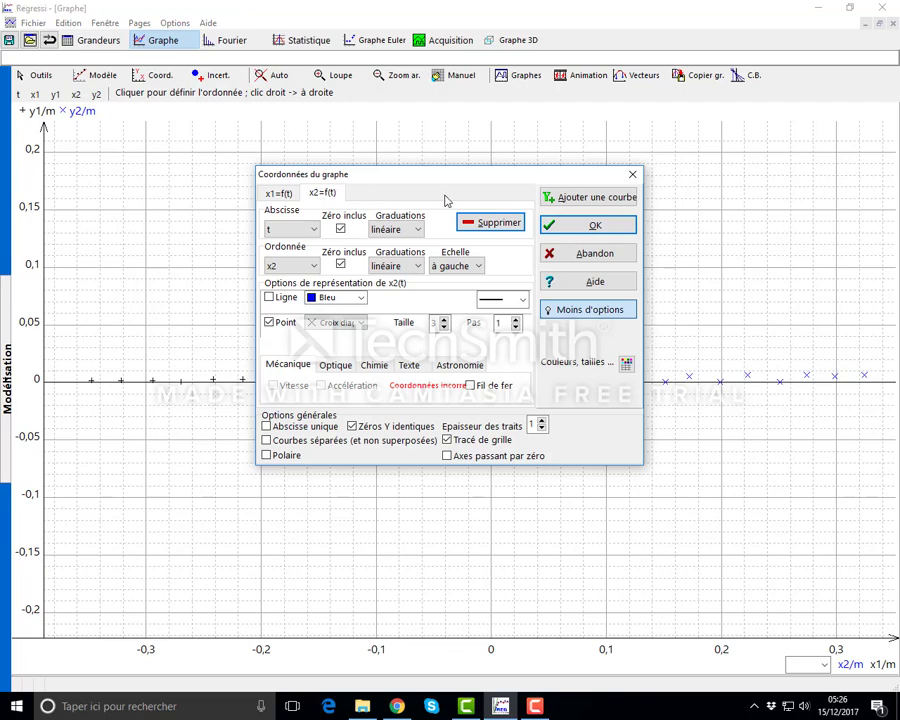
click(575, 227)
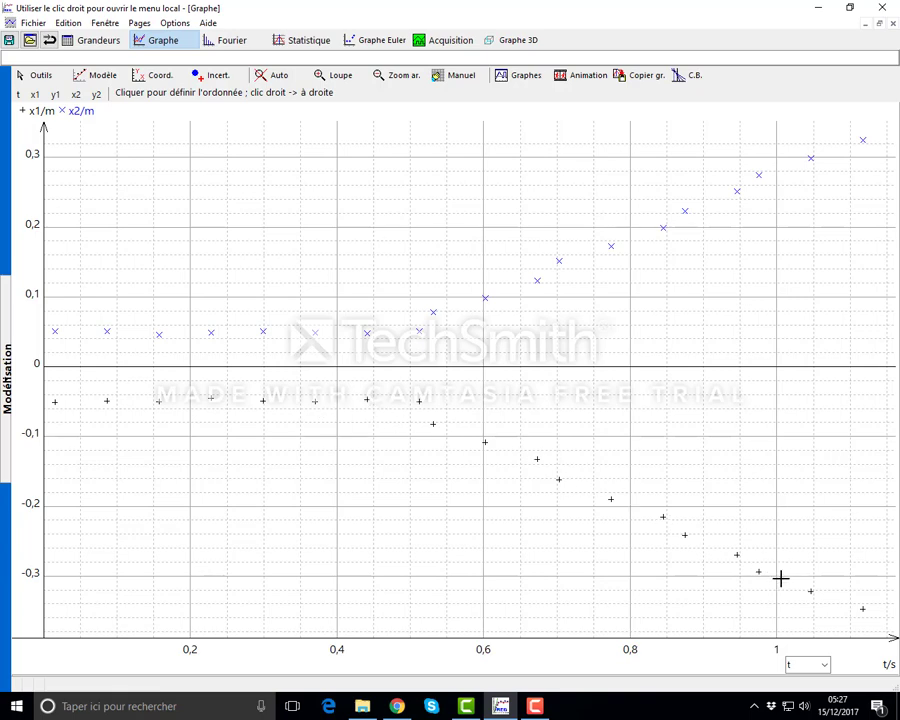
Create the quantity v1 in m/s, defined as the derivative of x1 with respect to t
click(88, 41)
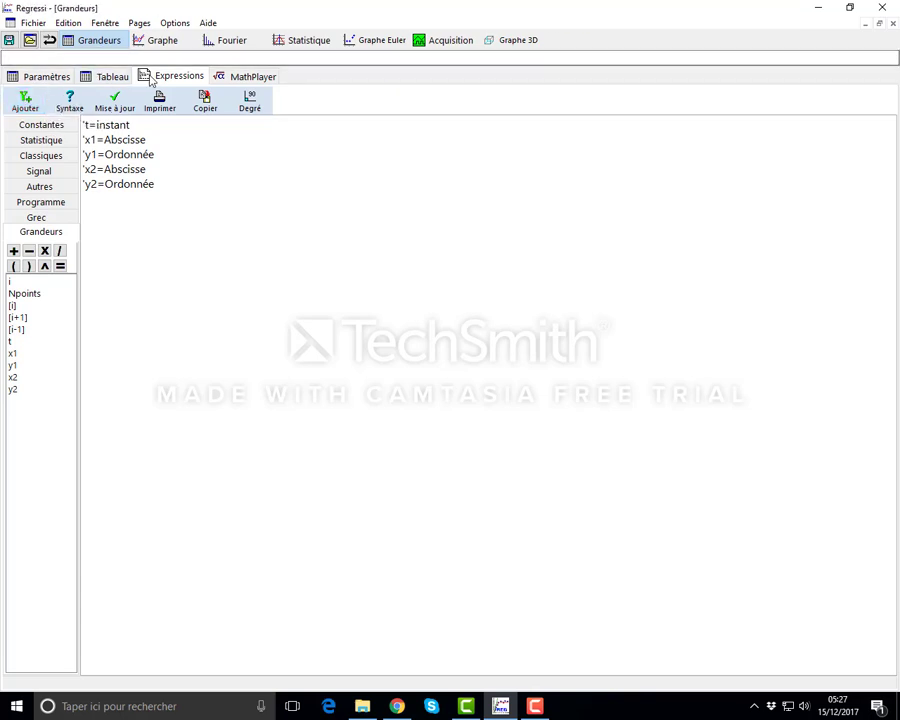
click(18, 106)
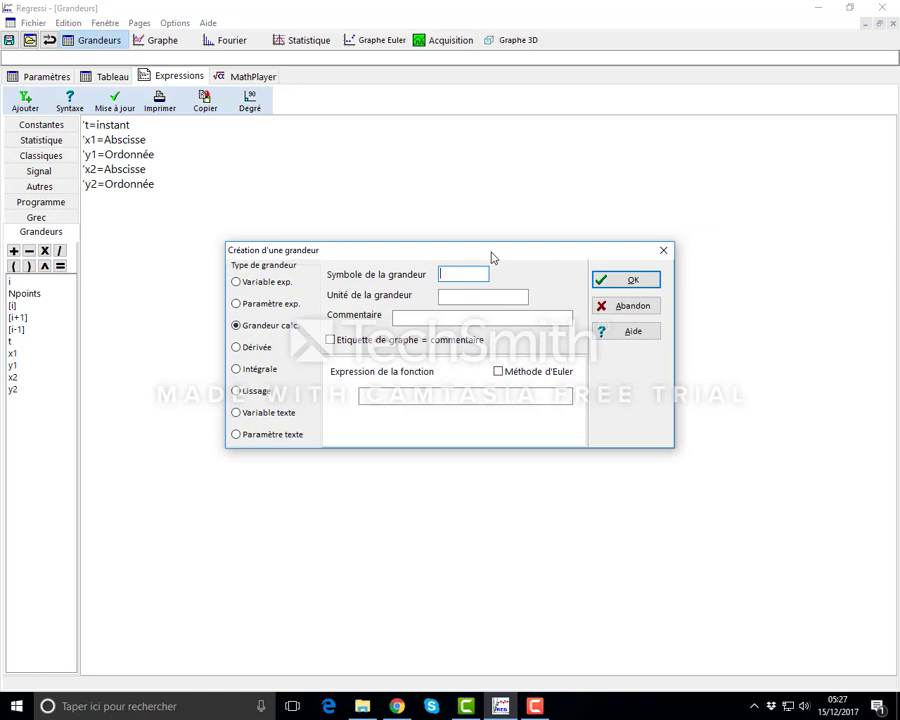
text(v1)
click(486, 291)
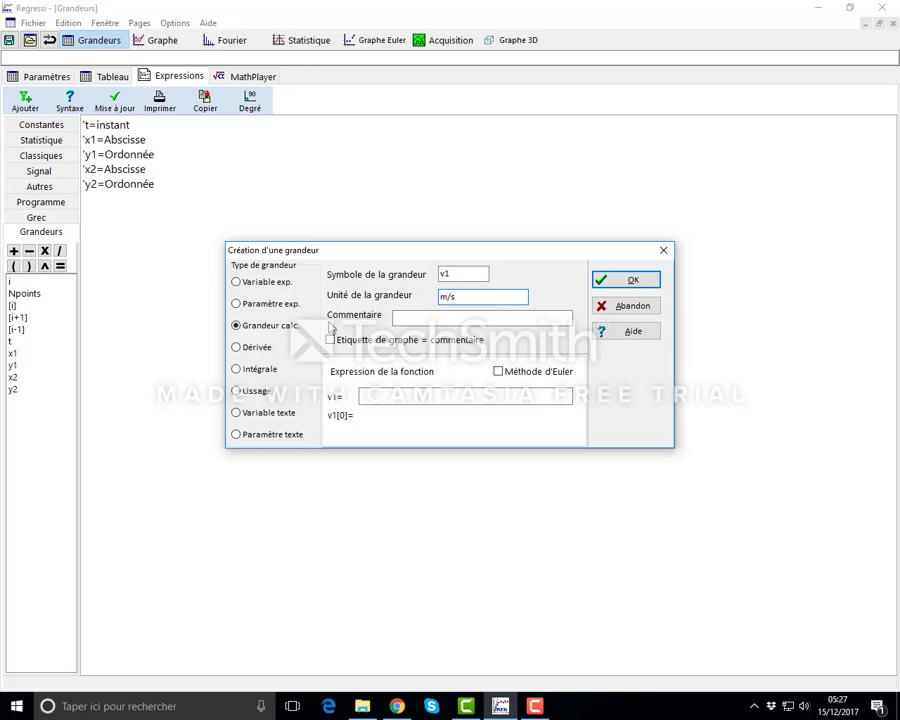
click(254, 349)
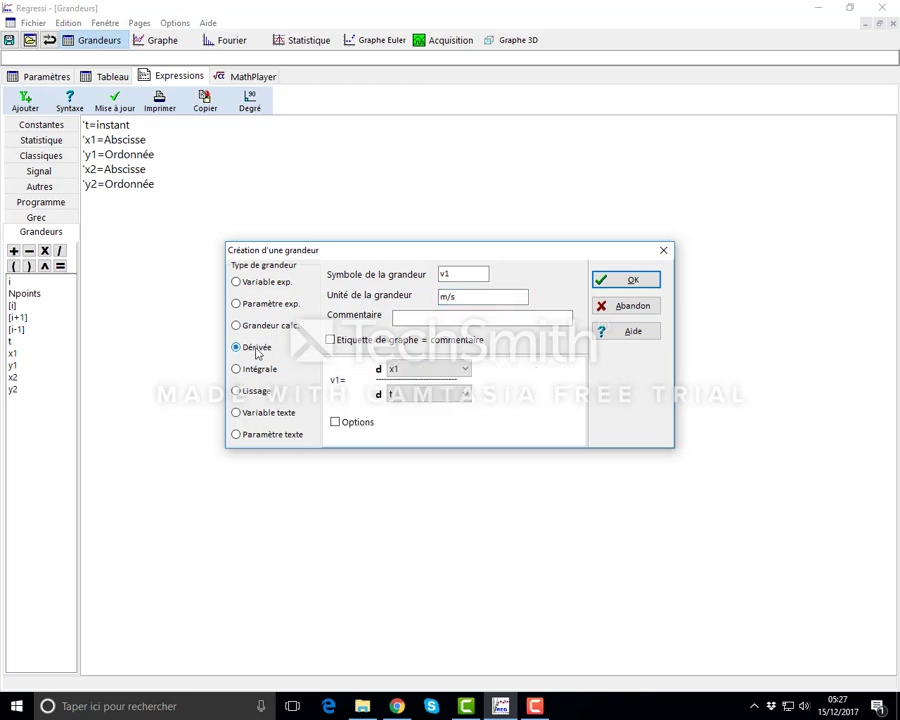
click(465, 373)
click(627, 282)
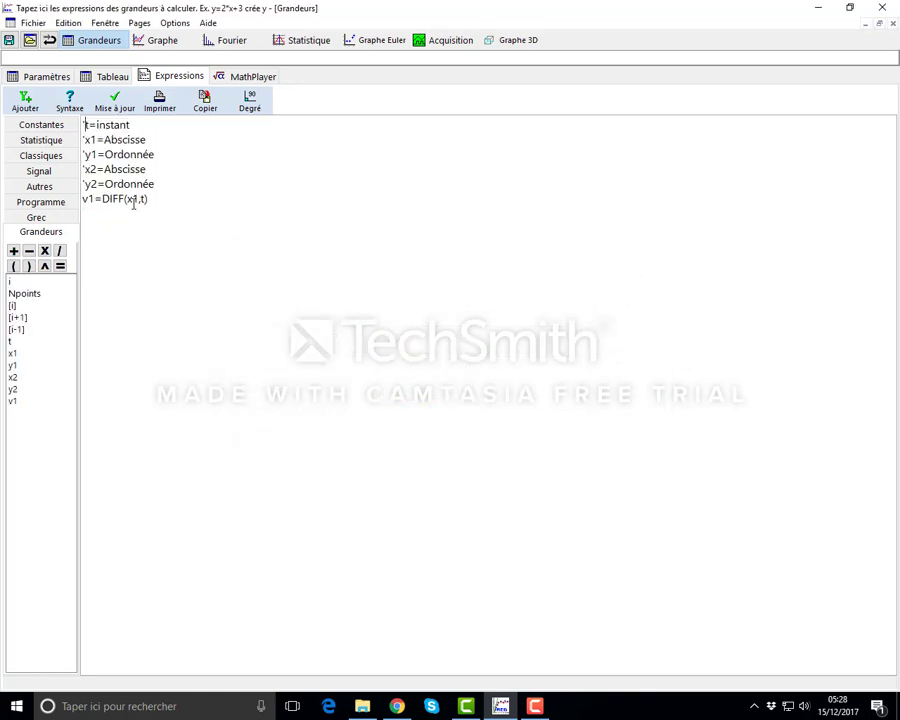
From the data table, add the quantity v2 in m/s as the derivative of x2 with respect to t
click(113, 76)
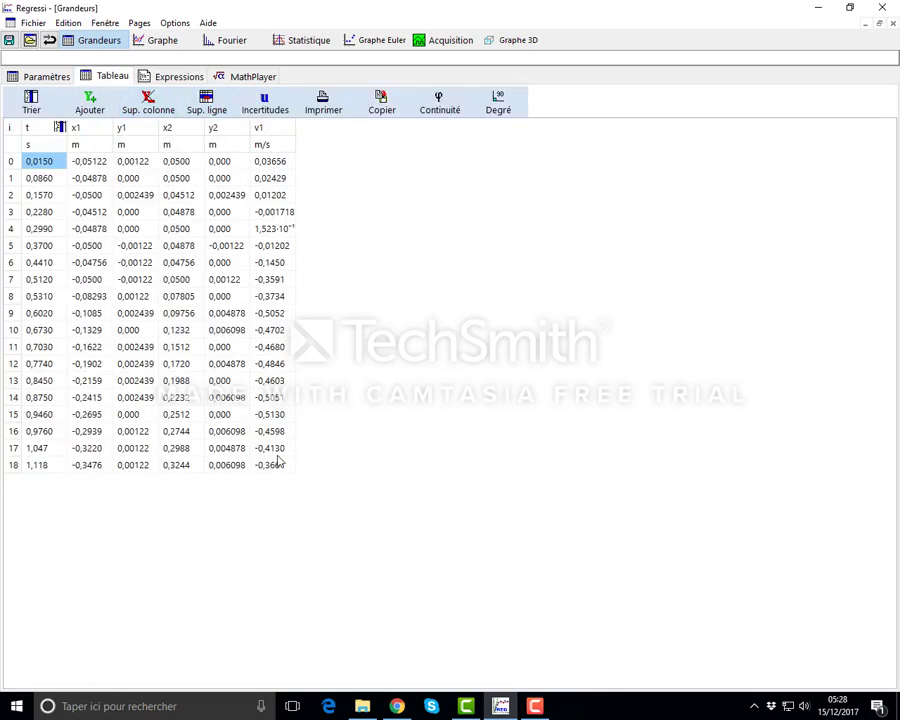
click(89, 103)
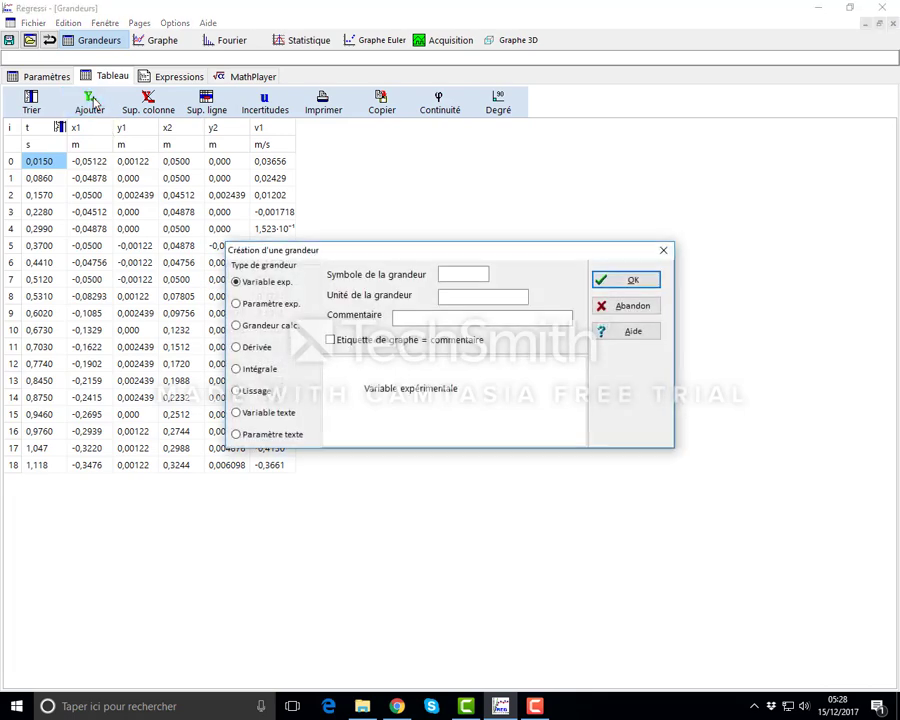
click(462, 275)
click(441, 298)
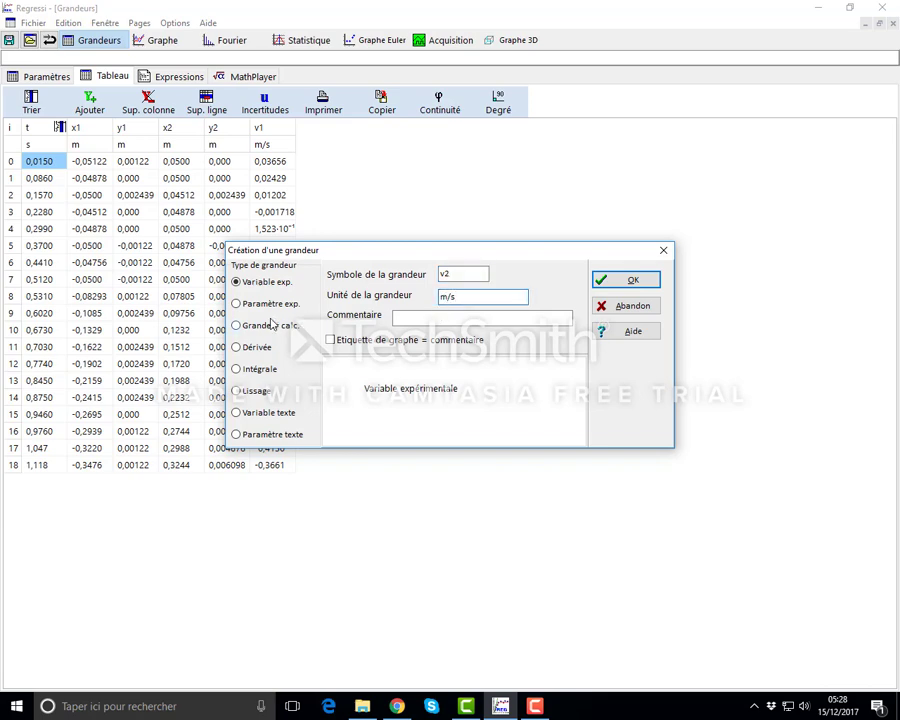
click(281, 347)
click(463, 369)
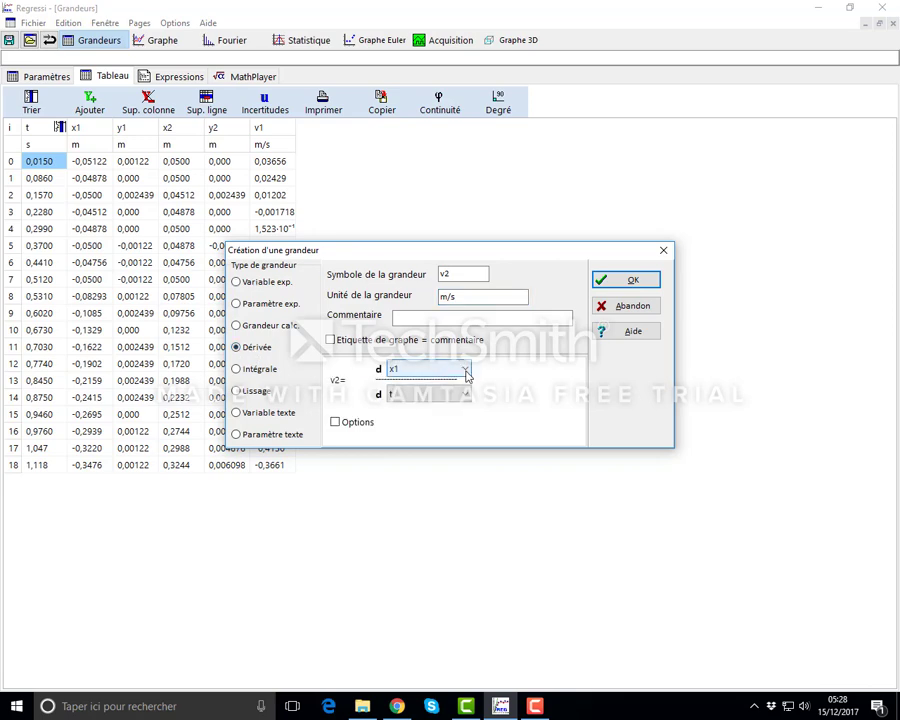
click(444, 419)
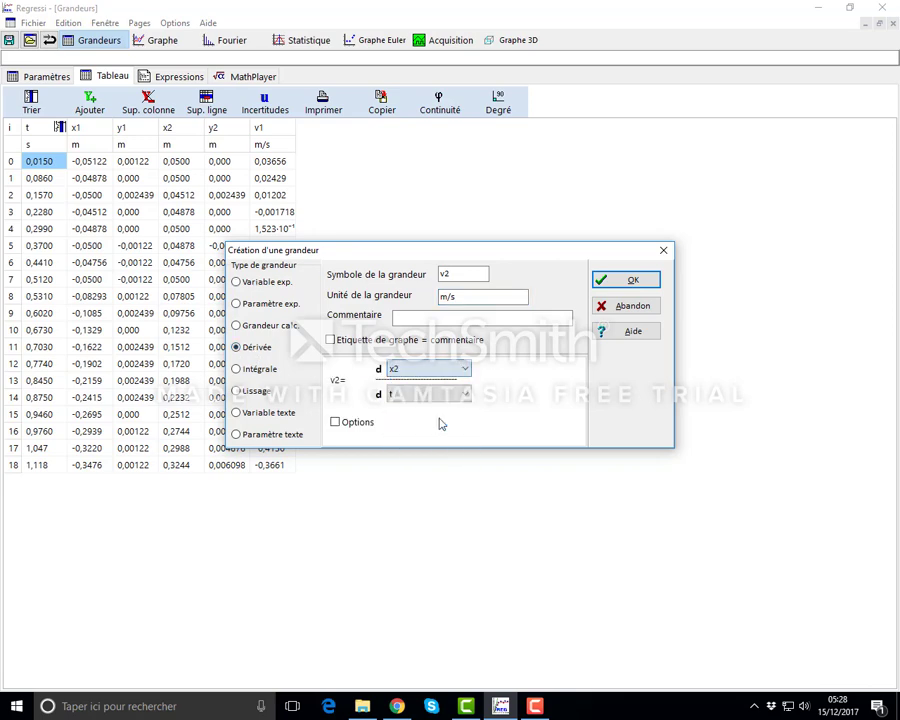
click(629, 281)
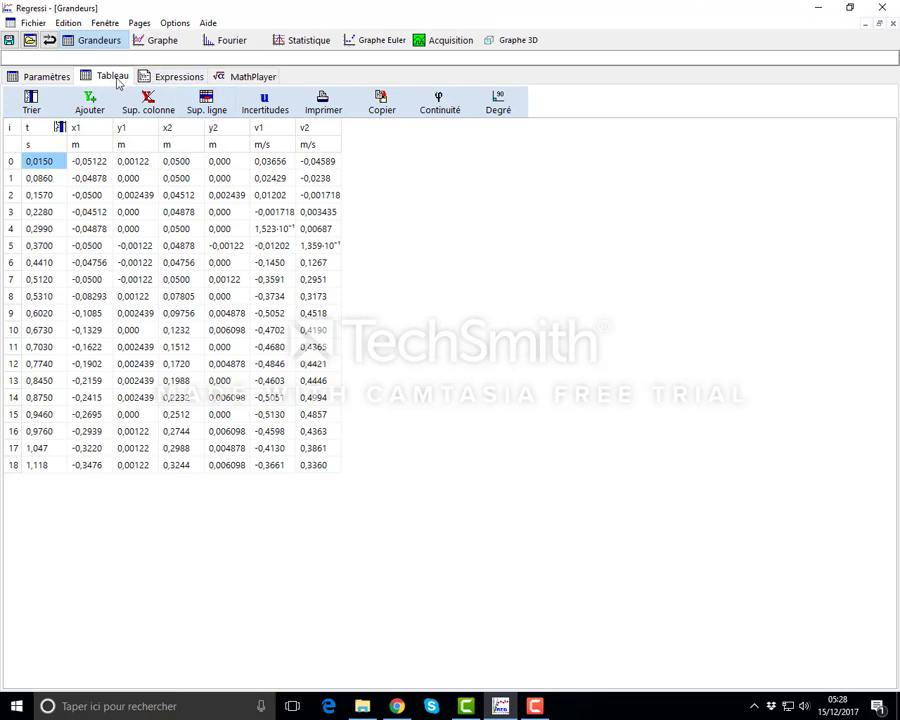
Add the calculated quantity p1 in kgm/s with the expression 0.085*v1
click(92, 104)
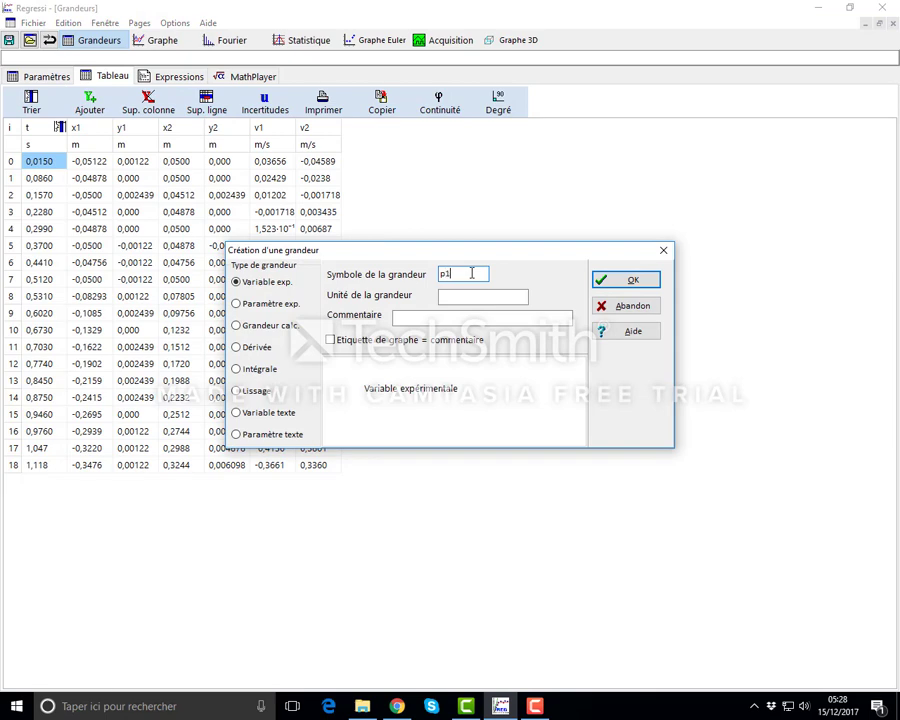
click(506, 296)
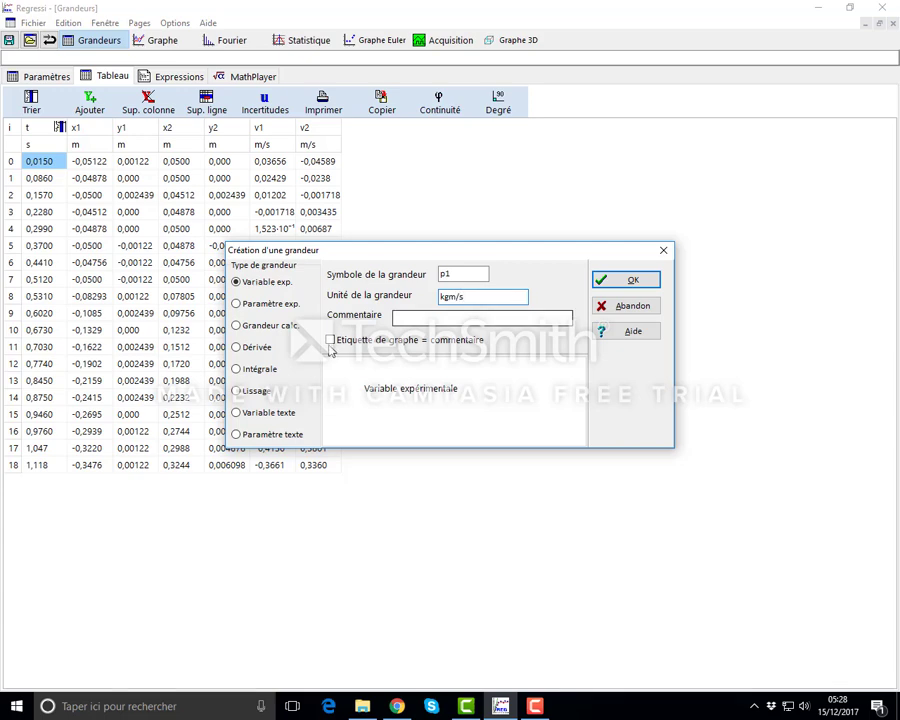
click(274, 330)
click(375, 398)
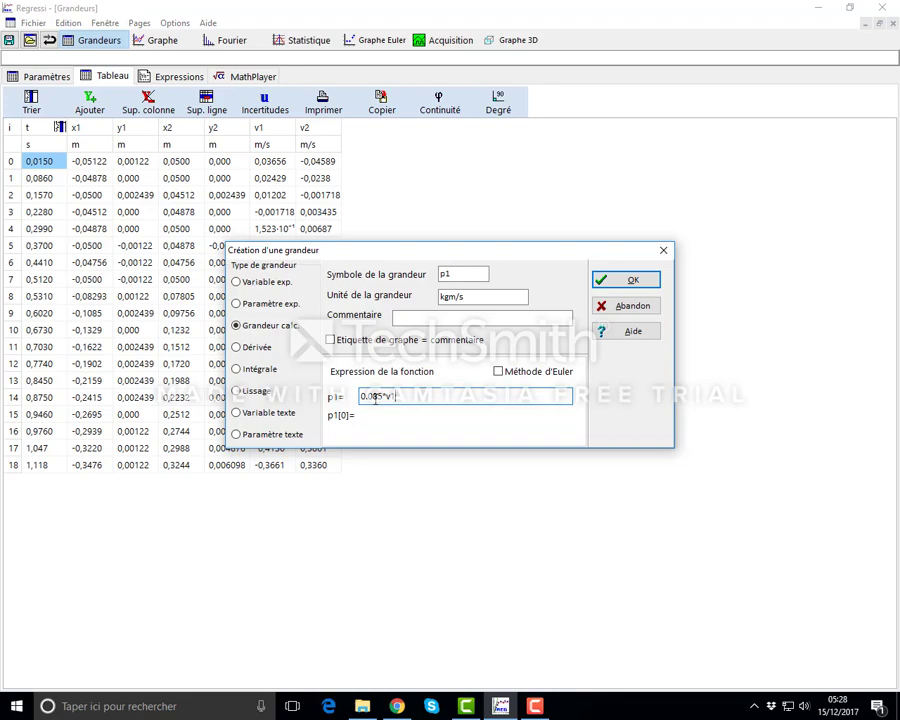
click(625, 281)
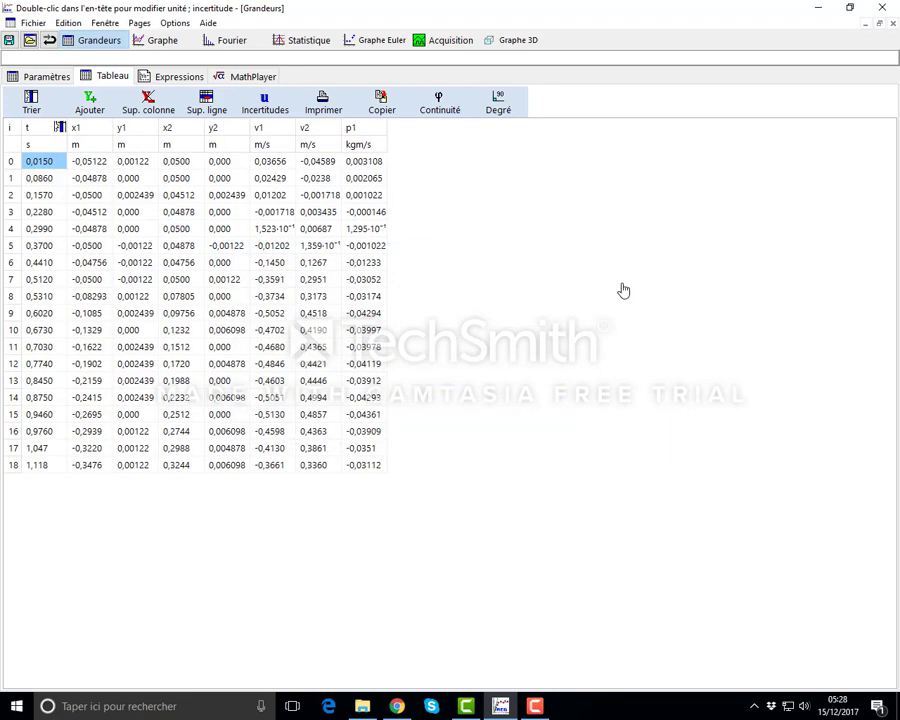
Begin a new quantity with the symbol p2 and the unit kgm/s
click(89, 103)
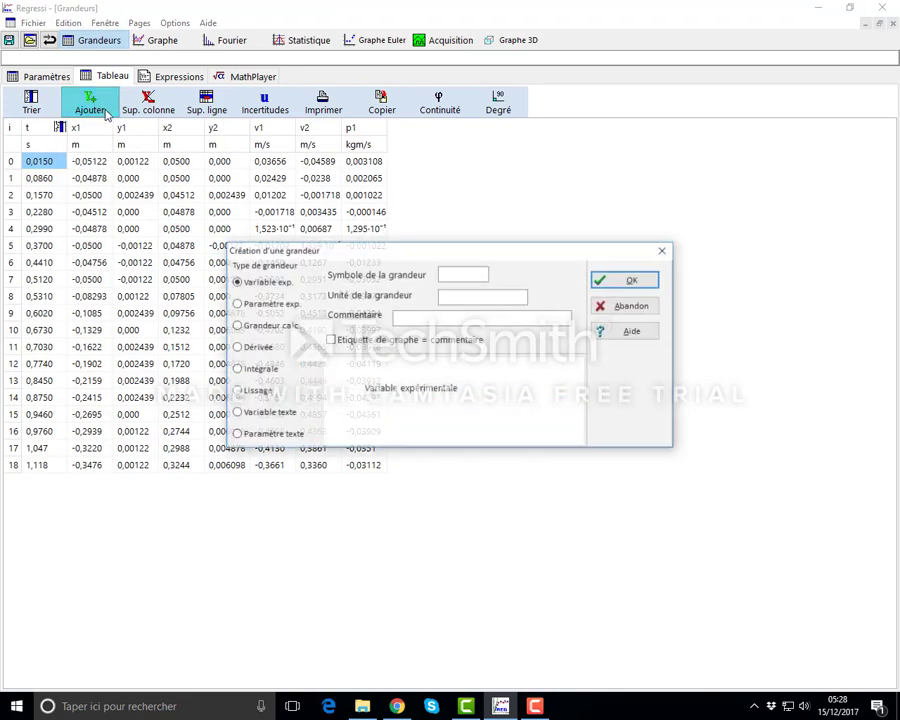
click(442, 275)
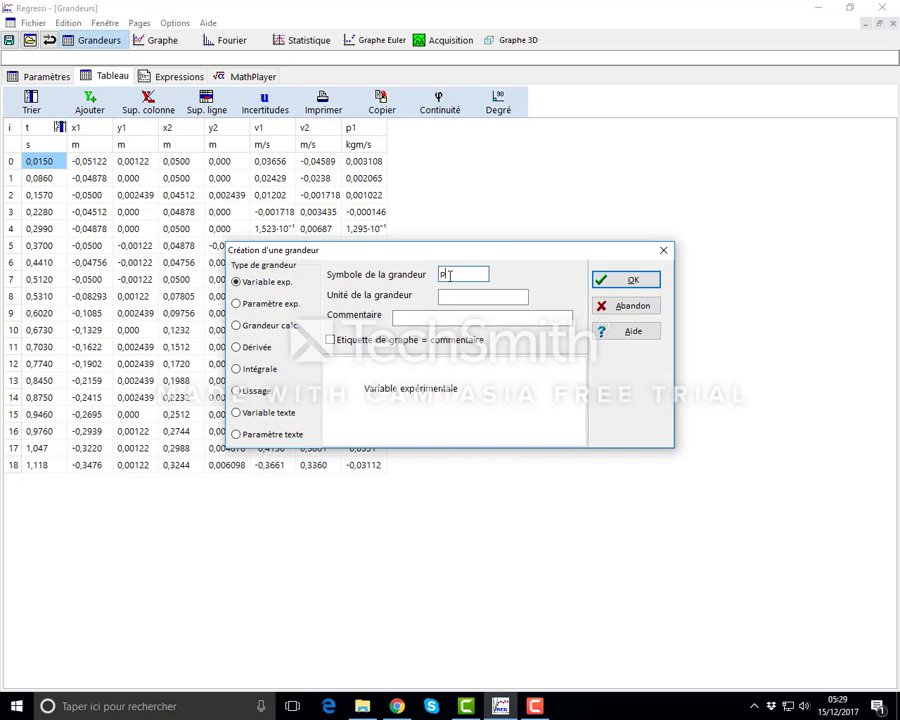
click(451, 297)
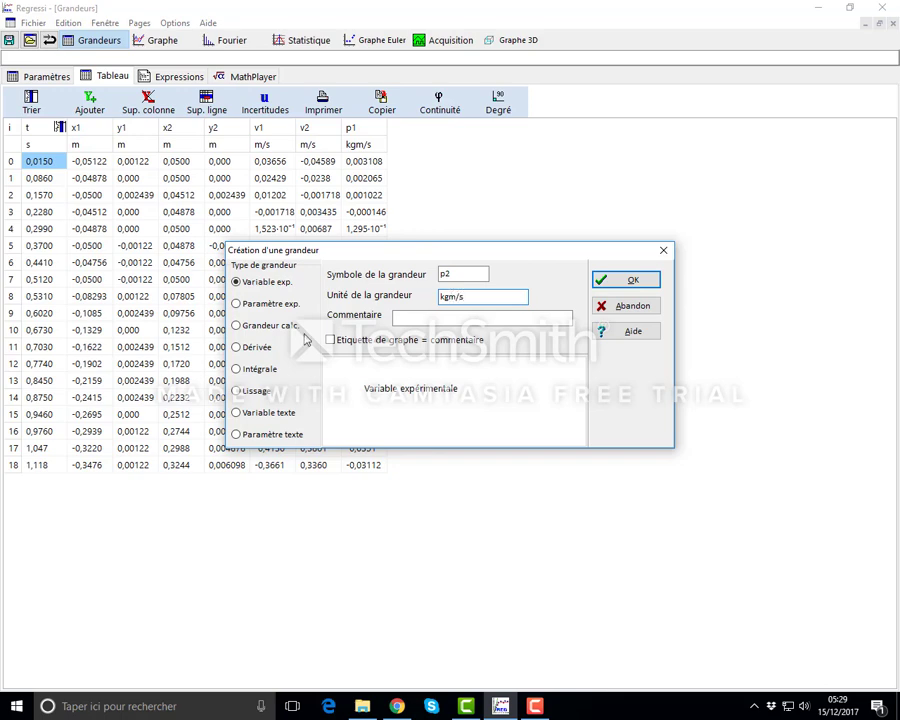
click(237, 347)
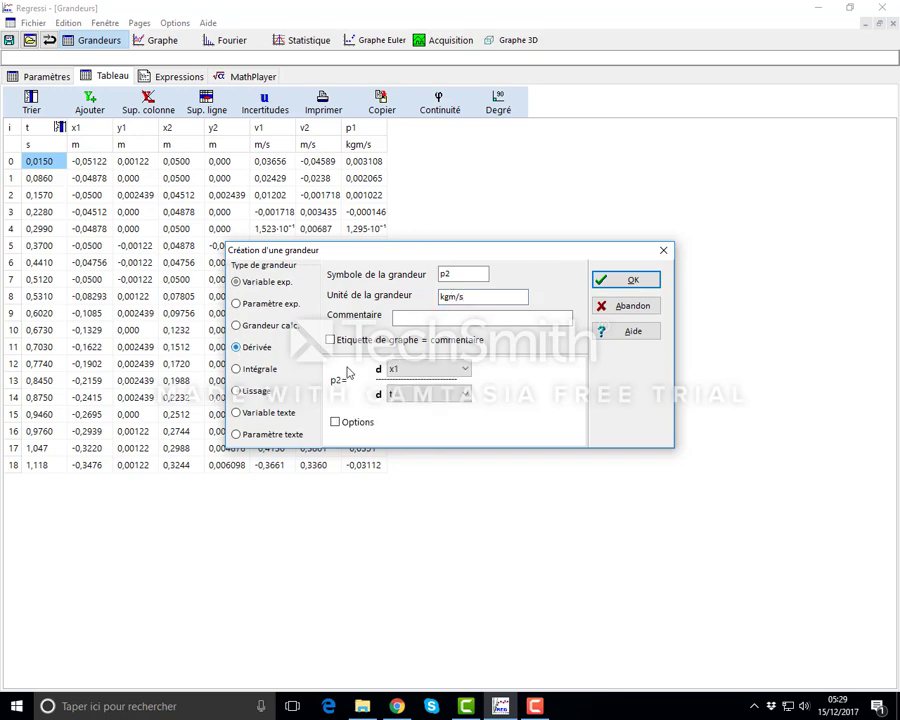
click(466, 372)
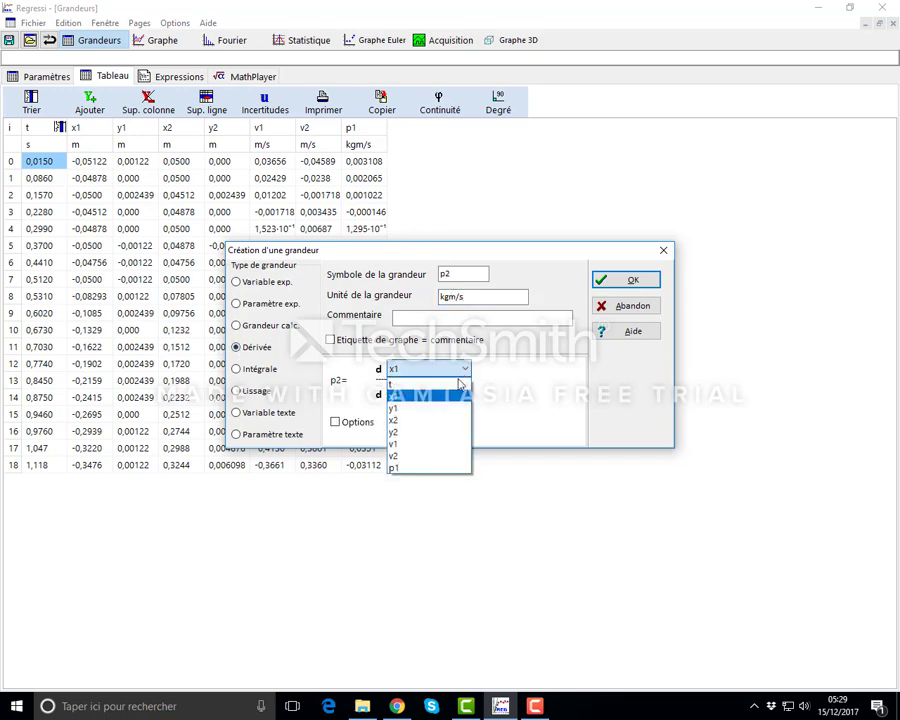
click(418, 457)
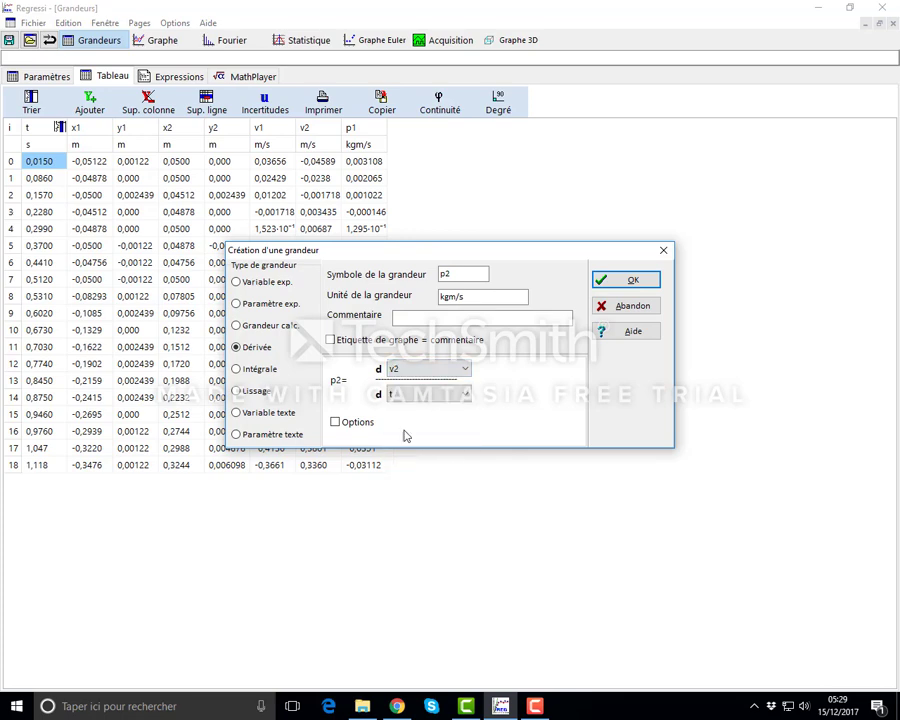
Make p2 a calculated quantity with the expression 0.091*v2 and create it
click(292, 325)
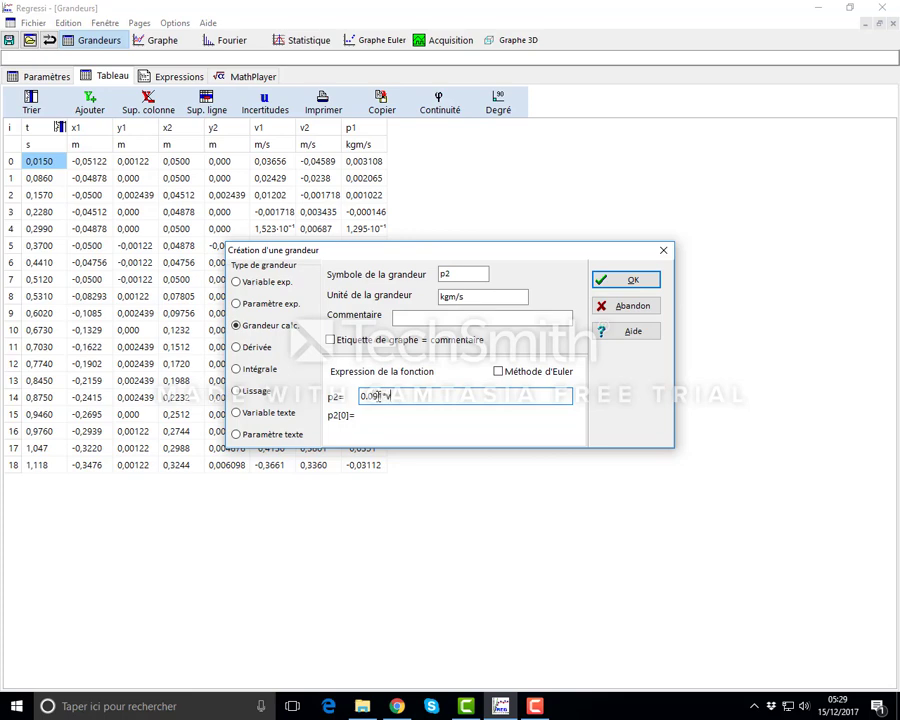
click(626, 280)
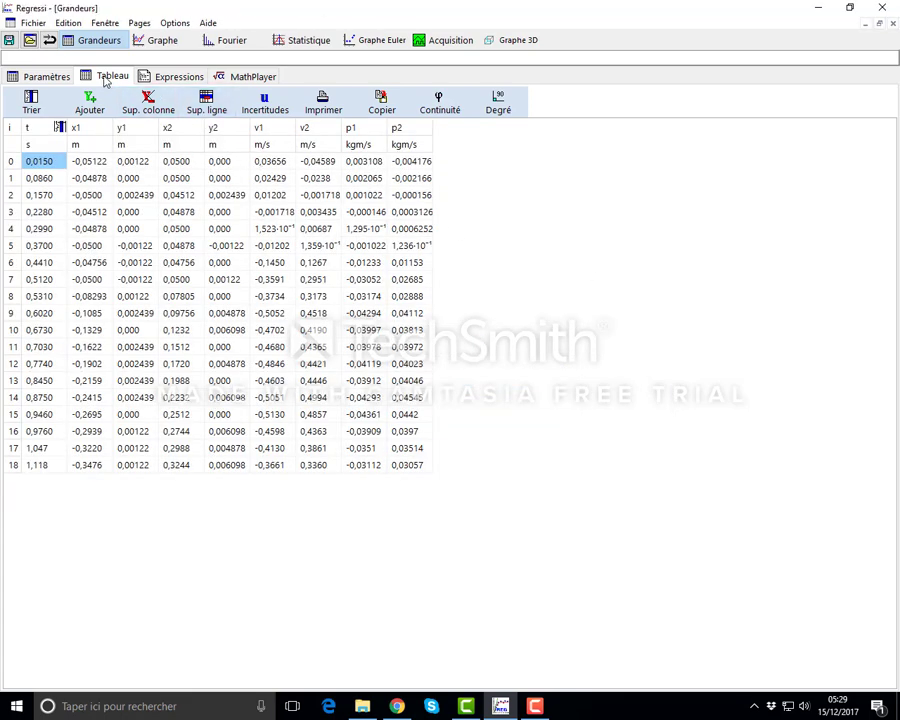
Add the calculated quantity p in kgm/s to the data table with the expression p1+p2
click(89, 102)
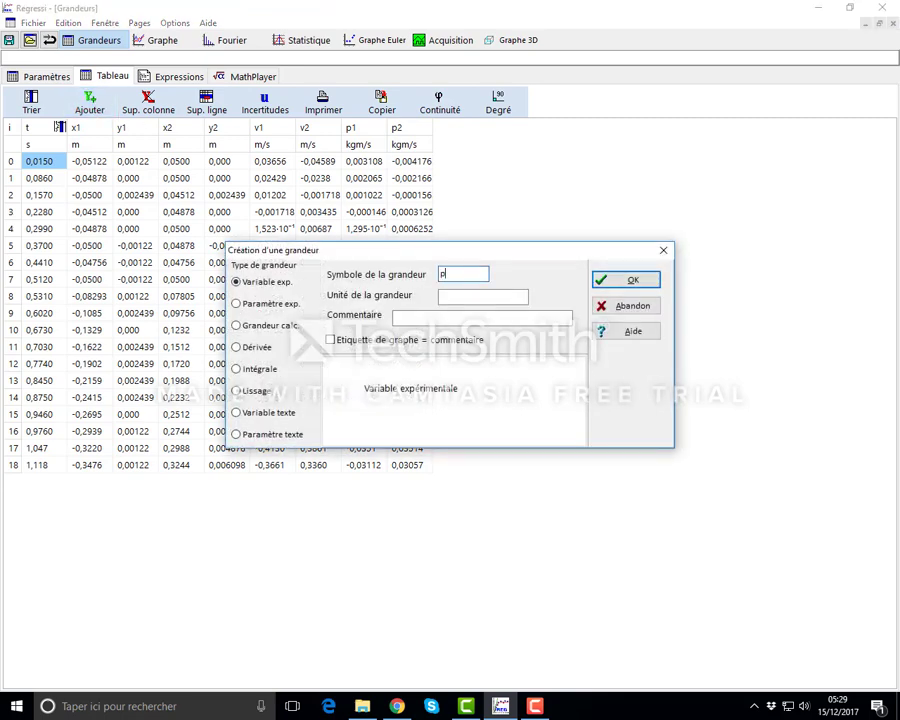
text(p)
click(464, 298)
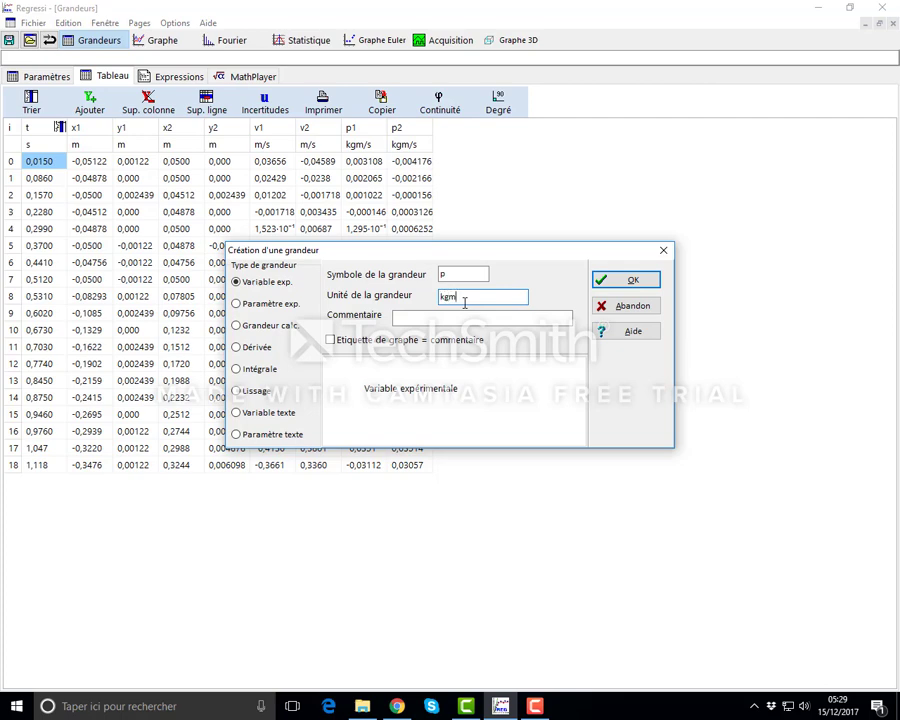
click(276, 326)
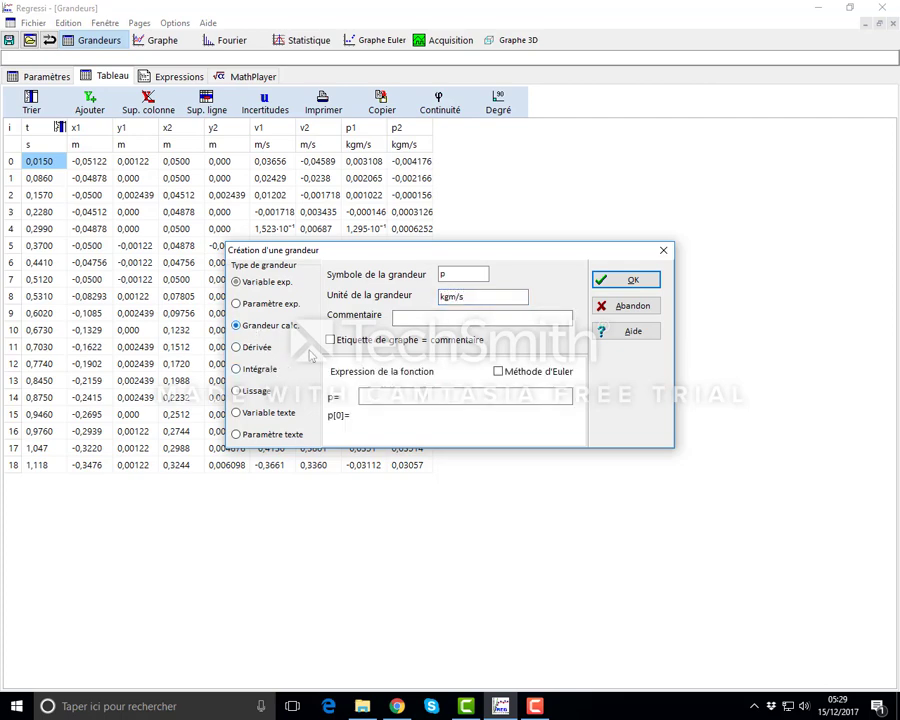
click(390, 392)
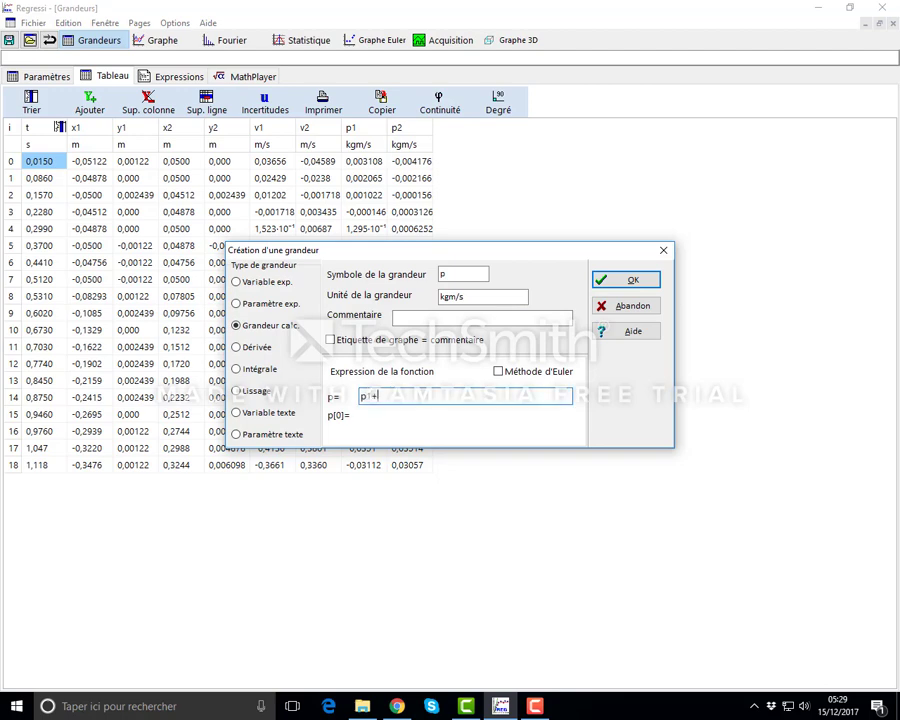
click(630, 281)
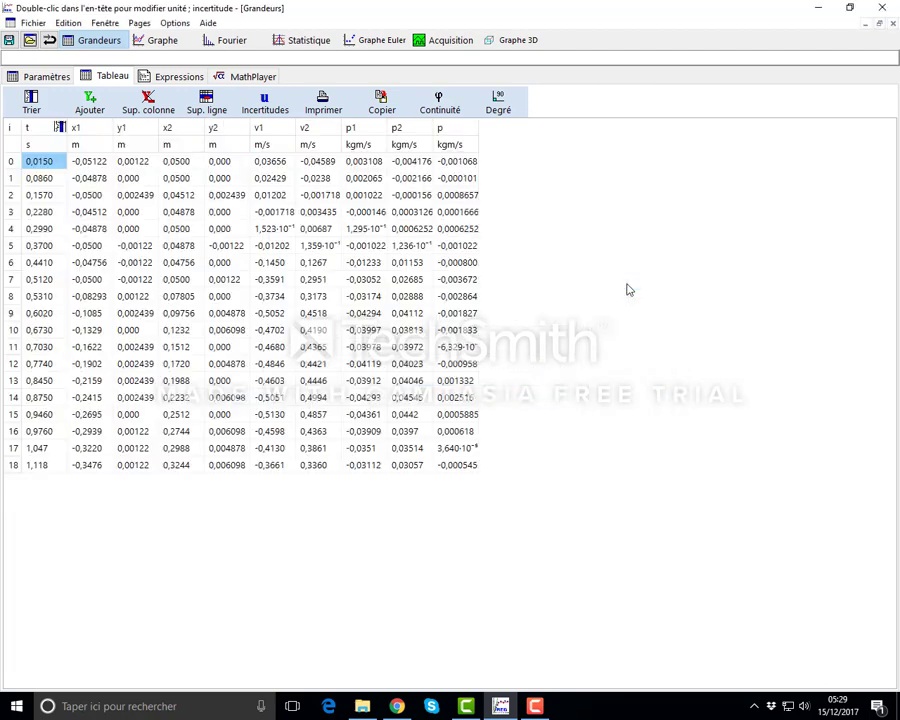
In the graph's coordinate settings, replace the x1 curve's ordinate with p1 and the x2 curve's ordinate with p2
click(156, 40)
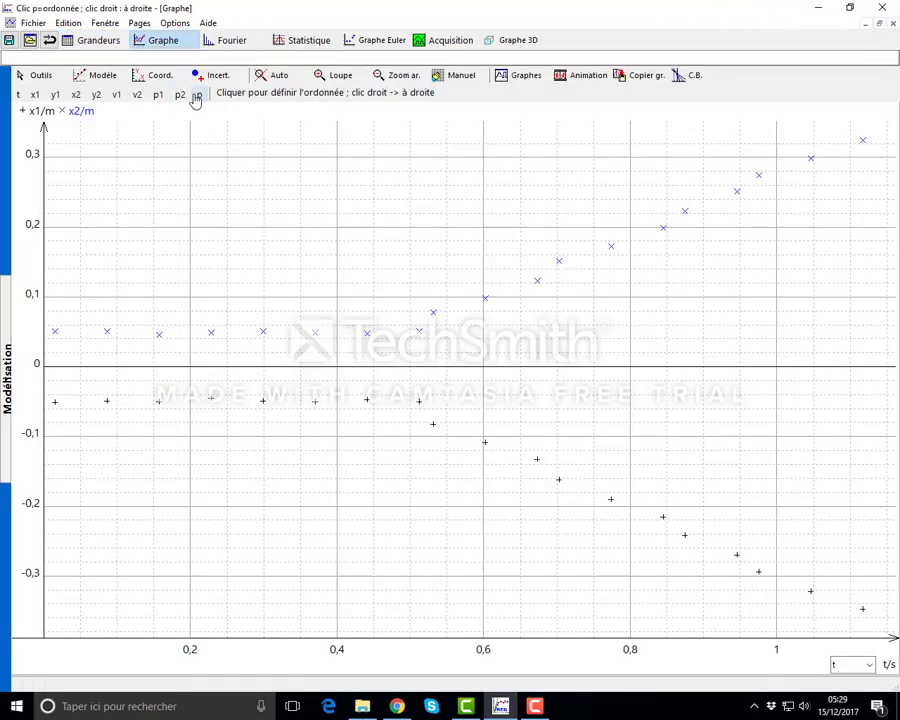
click(158, 76)
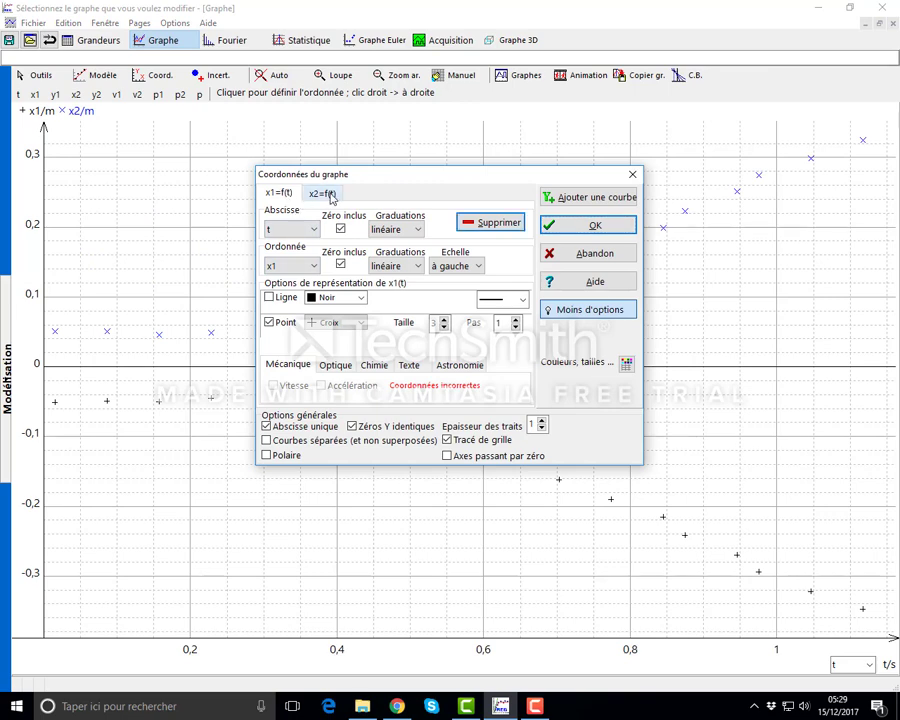
click(313, 266)
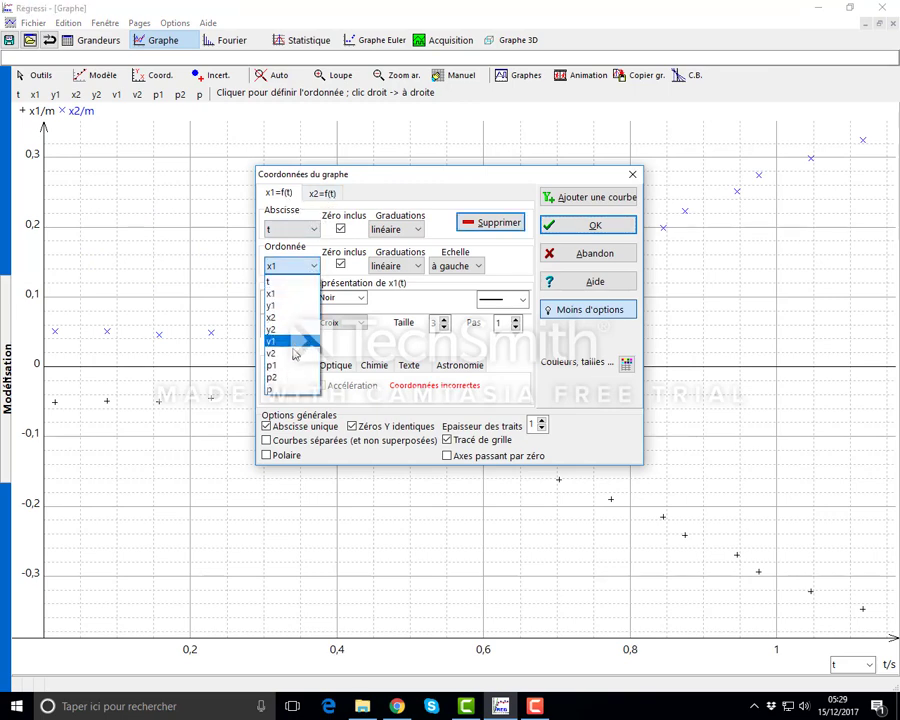
click(291, 364)
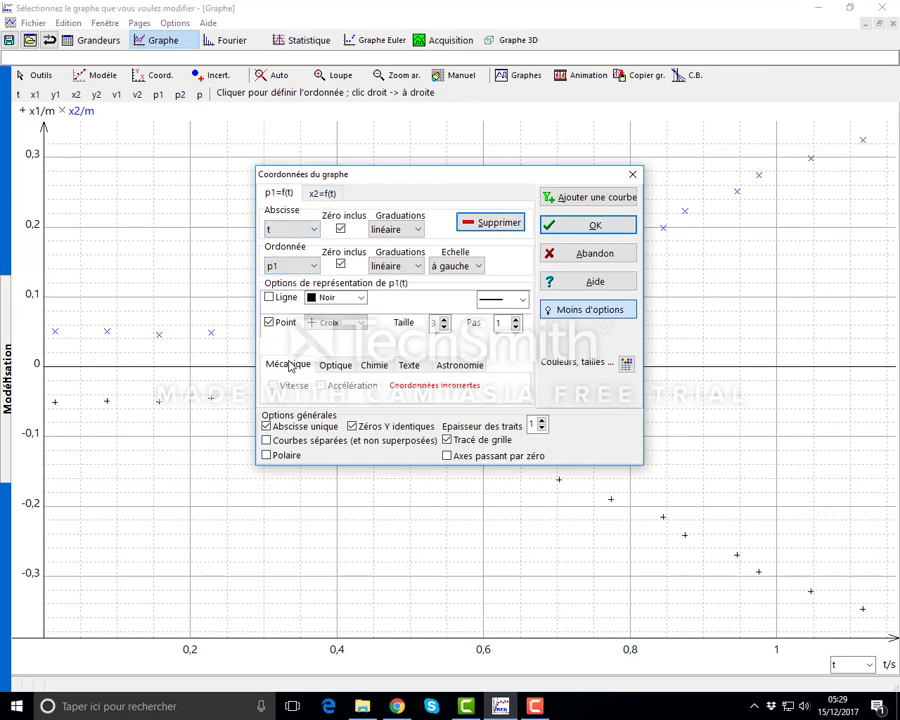
click(322, 193)
click(313, 266)
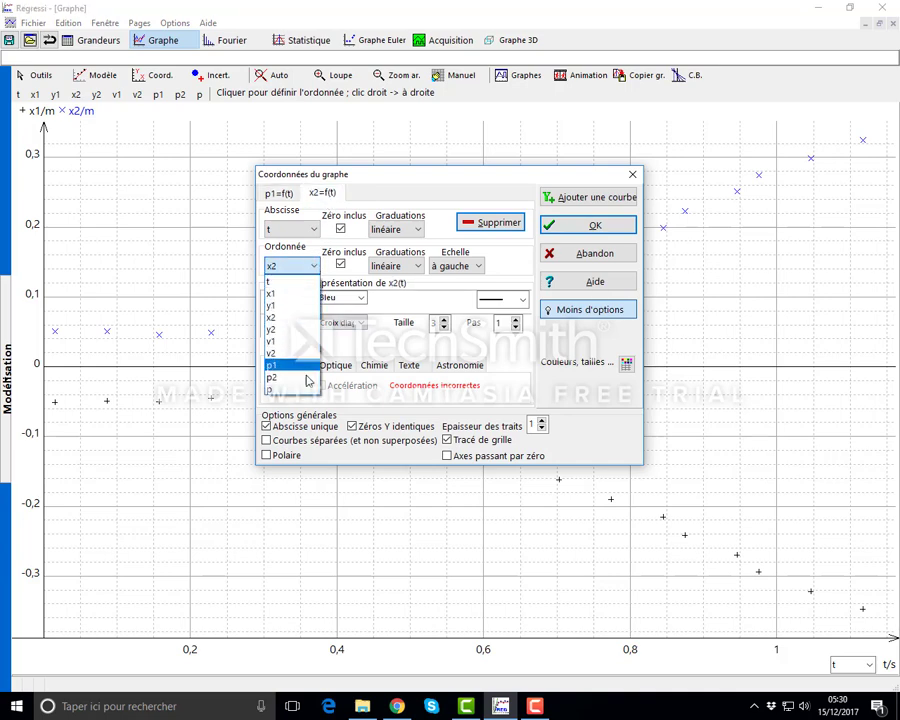
click(302, 375)
Add a third curve with p as its ordinate against t and apply the graph coordinates
click(566, 198)
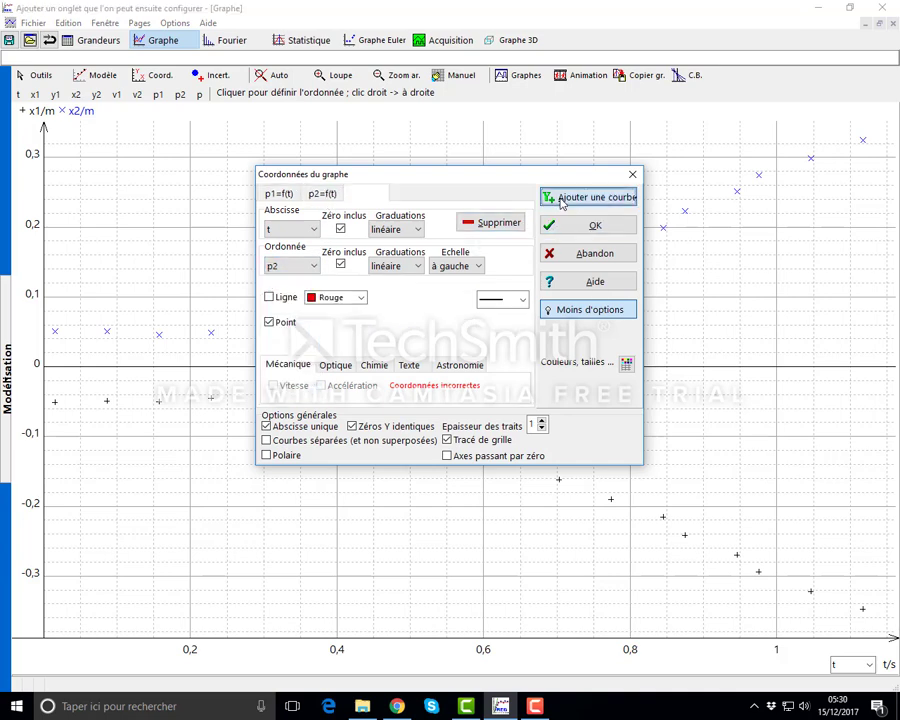
click(368, 193)
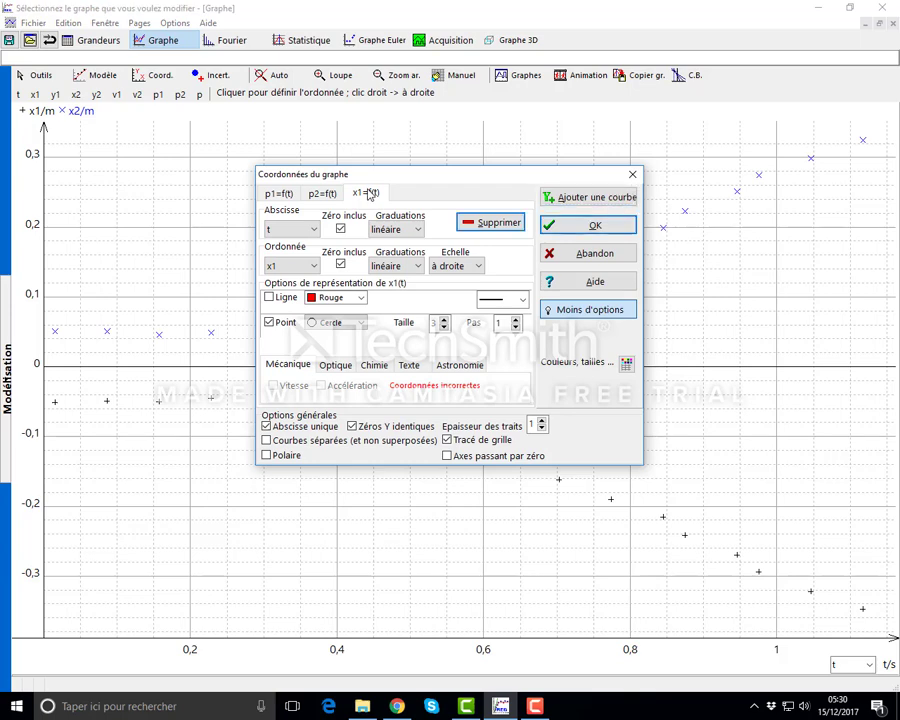
click(313, 266)
click(288, 389)
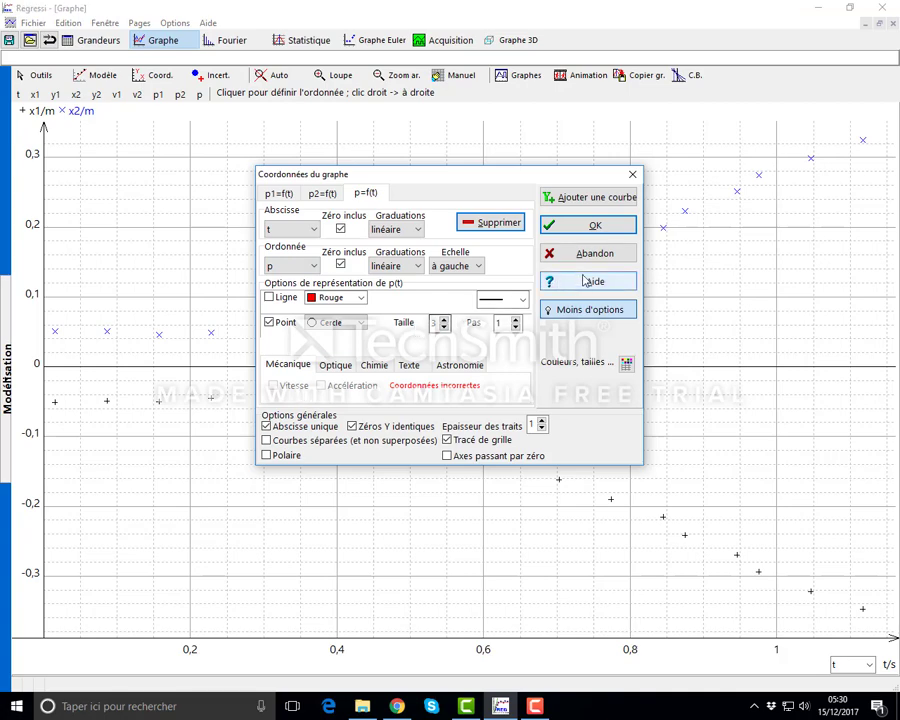
click(589, 226)
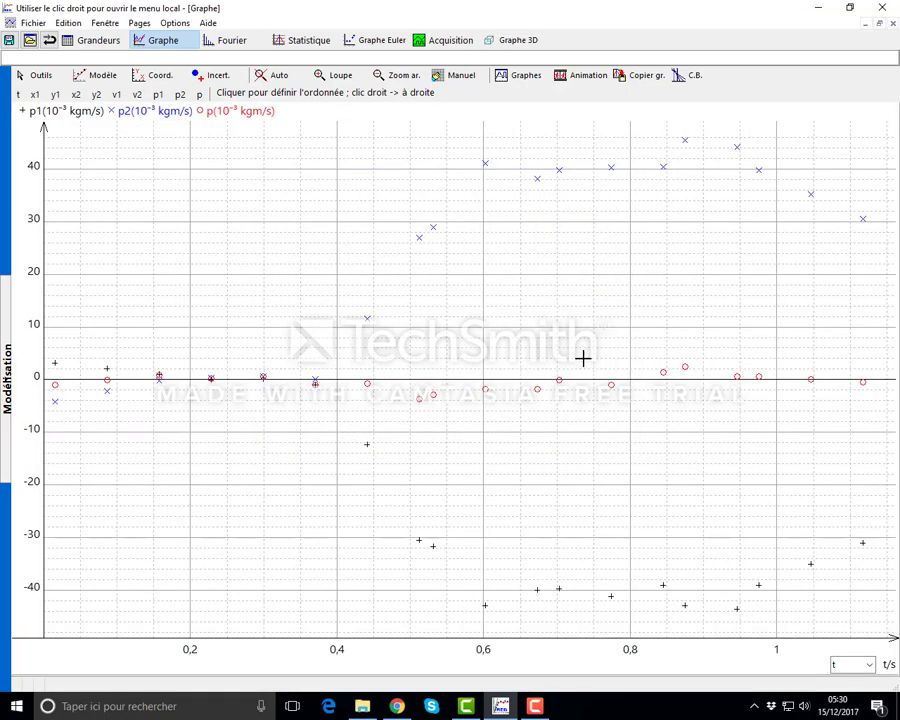